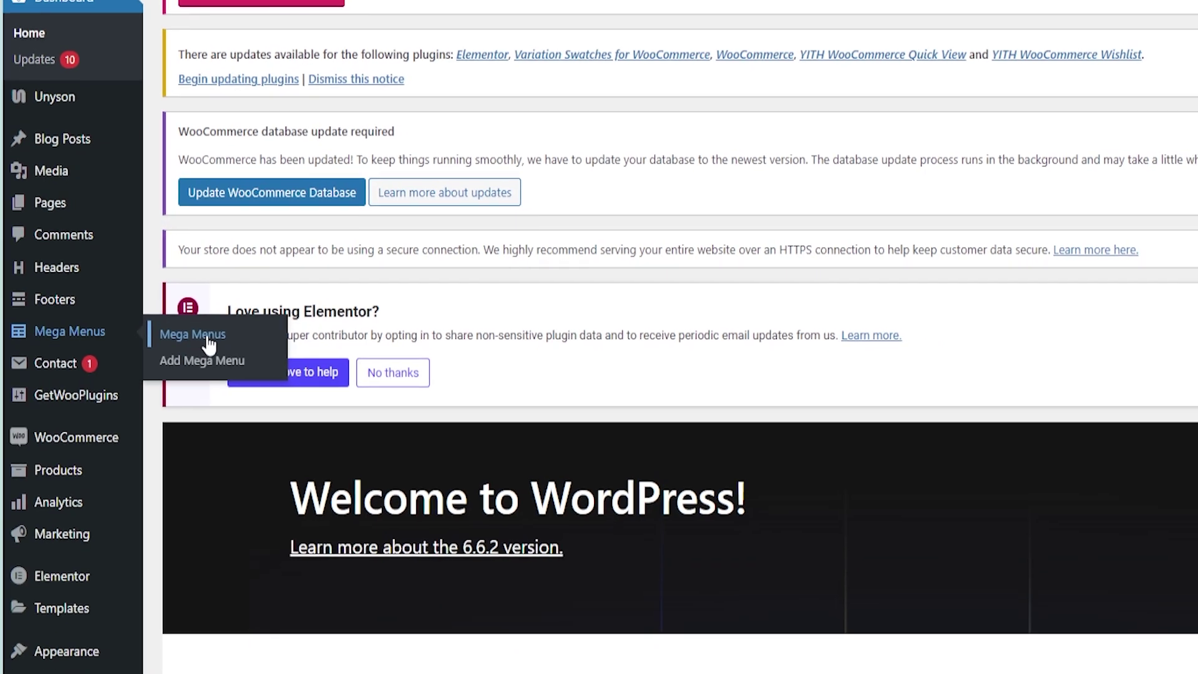
# Step: Create a new mega menu titled 'testing mega menu' under Mega Menus and publish it
pyautogui.click(217, 355)
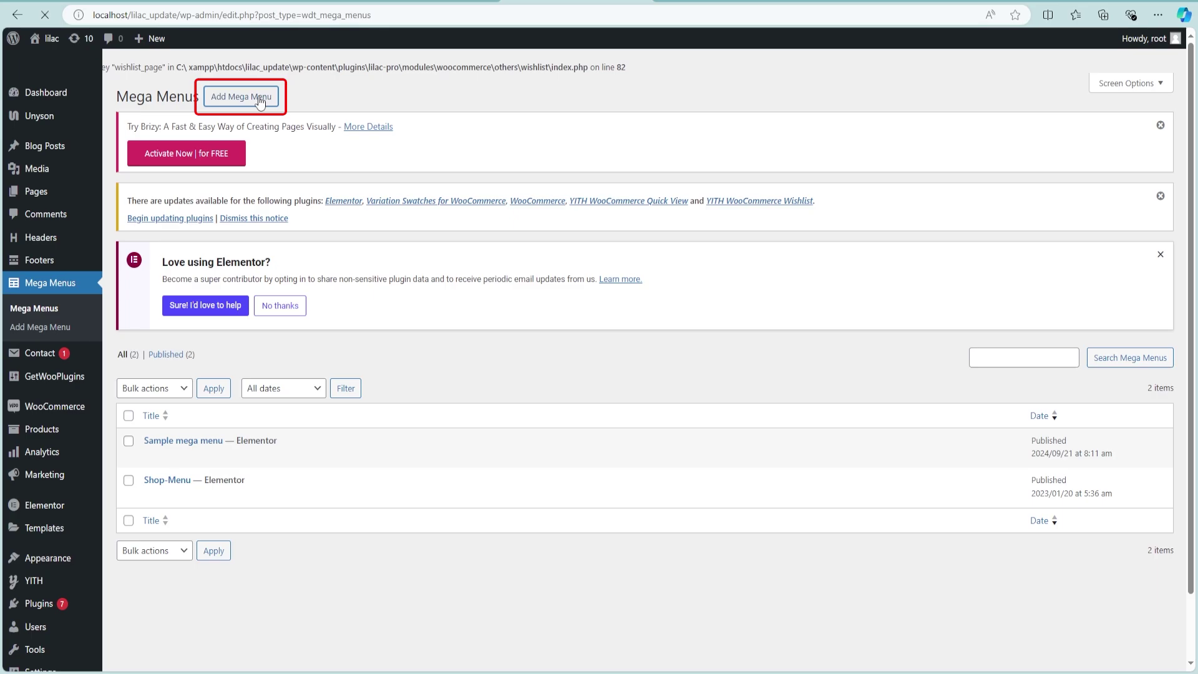
pyautogui.click(259, 101)
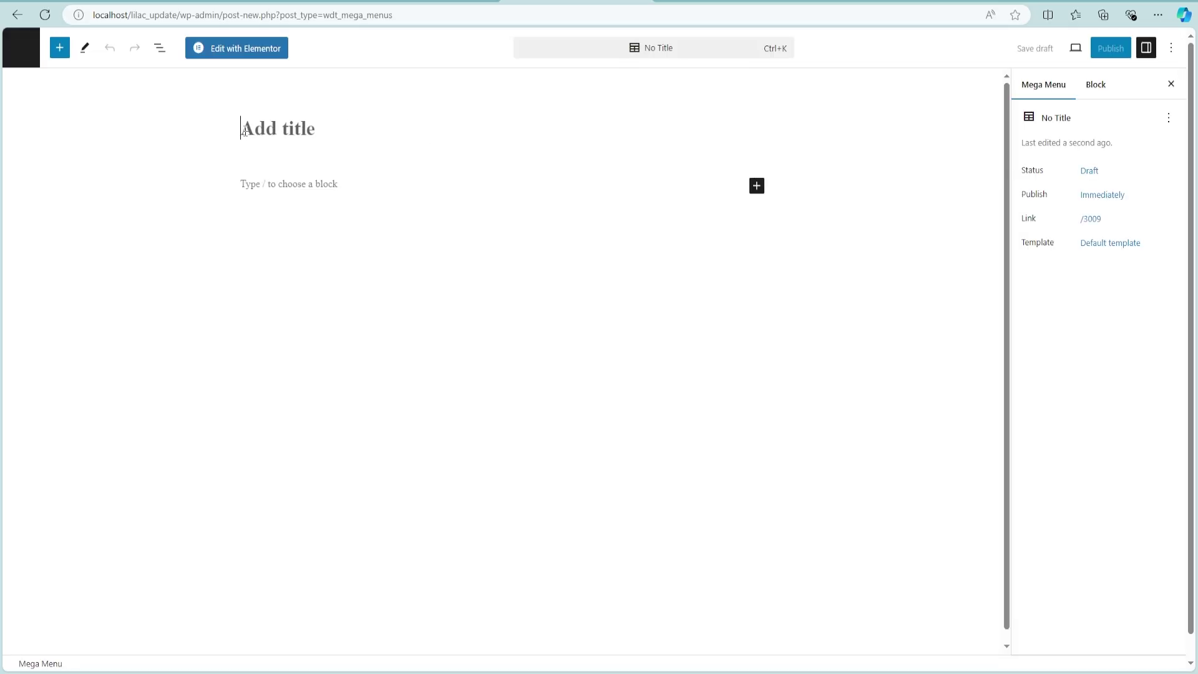
pyautogui.write('sa')
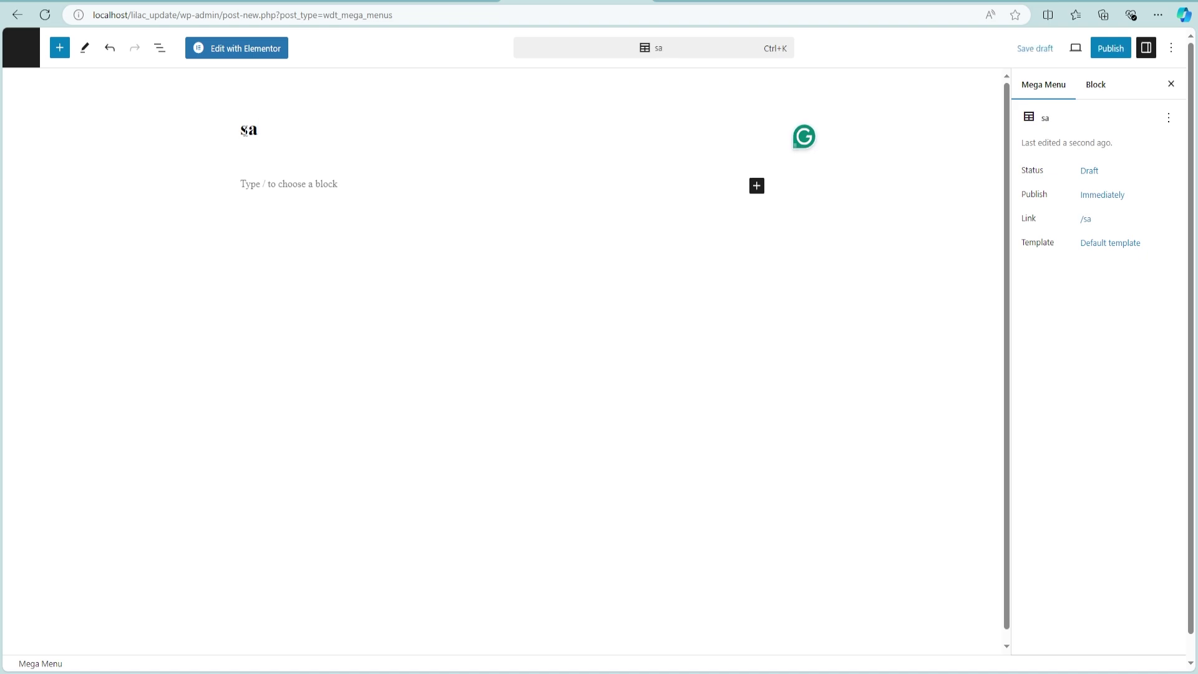
pyautogui.write('menu')
pyautogui.doubleClick(257, 129)
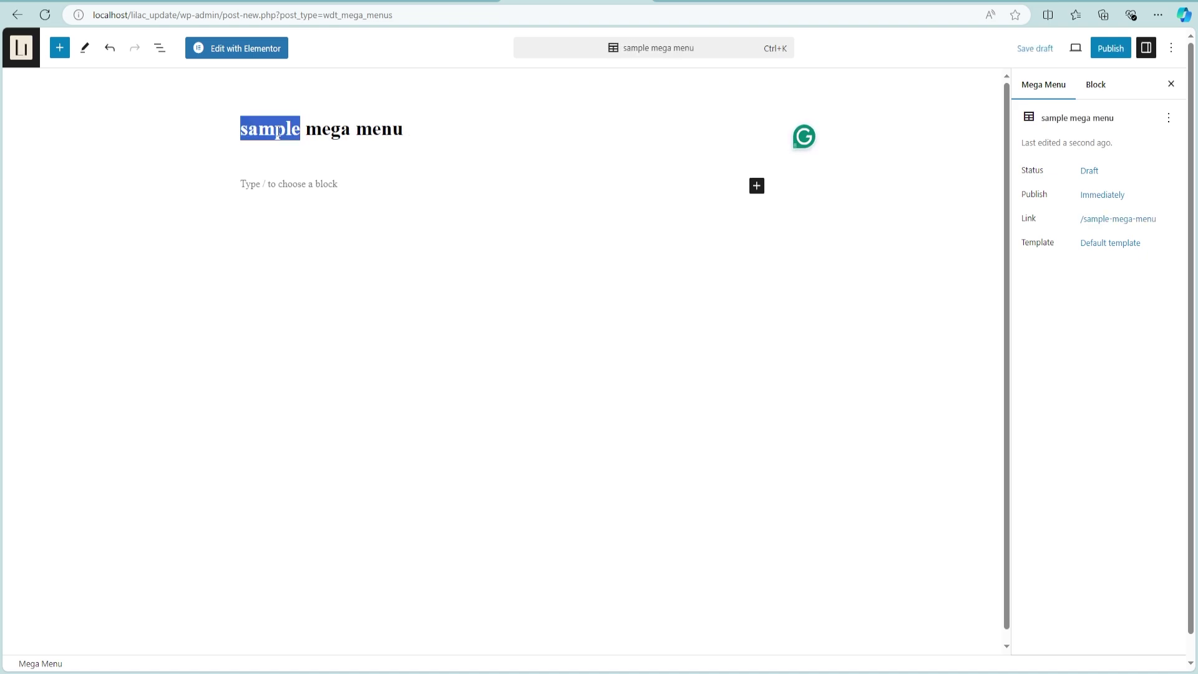
pyautogui.write('testing')
pyautogui.click(1110, 48)
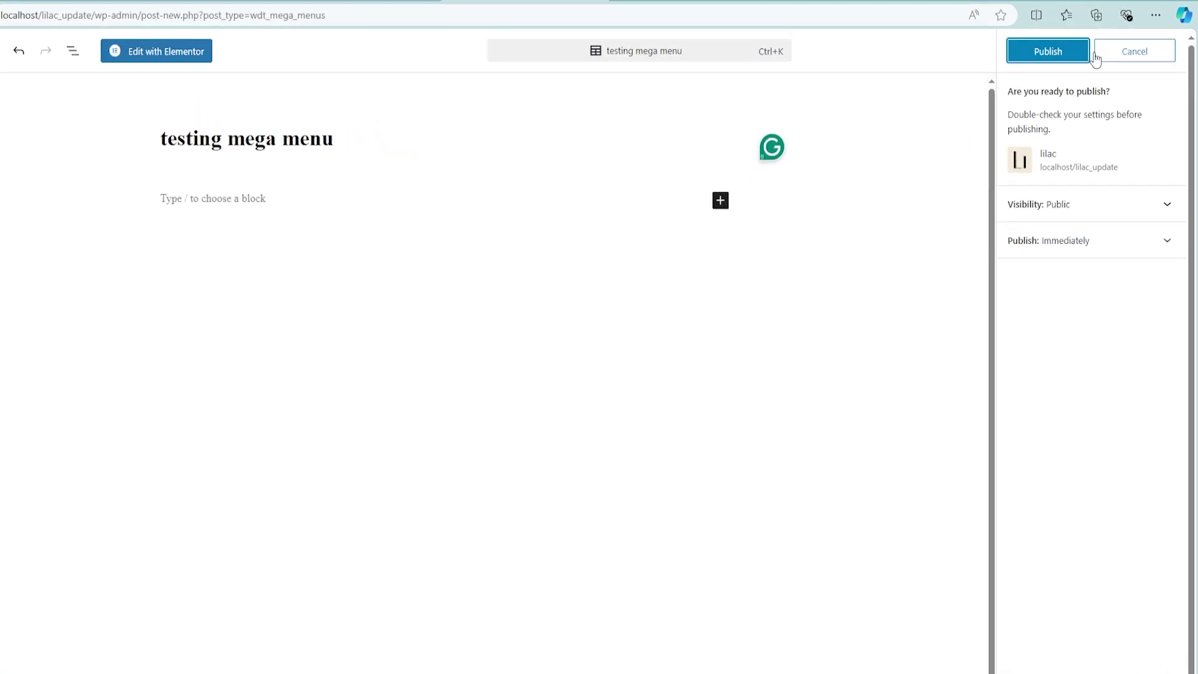
pyautogui.click(1070, 48)
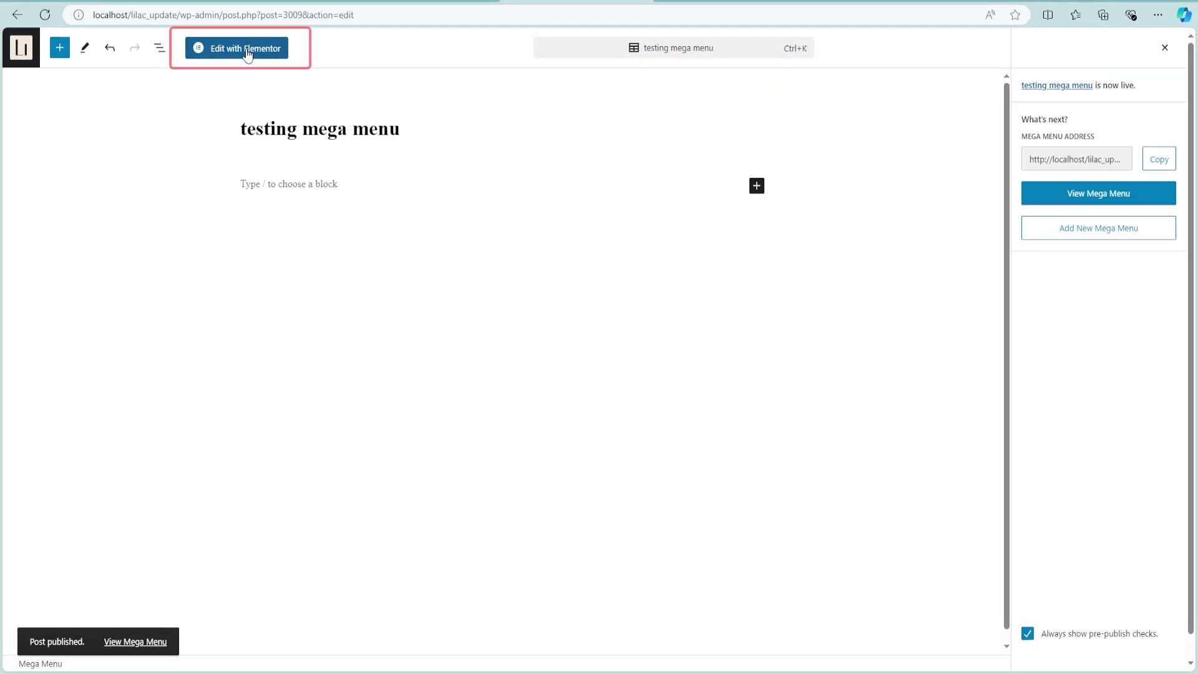
# Step: Open the mega menu in Elementor and insert a three-column section
pyautogui.click(246, 49)
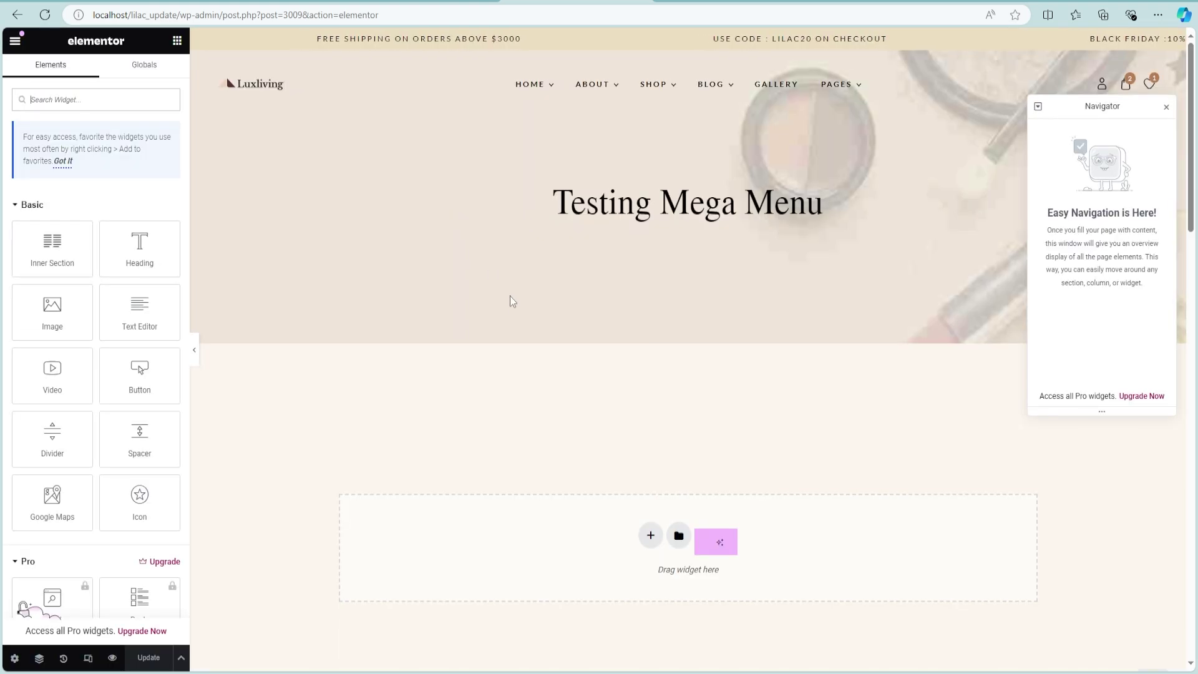
pyautogui.scroll(-2, 600, 440)
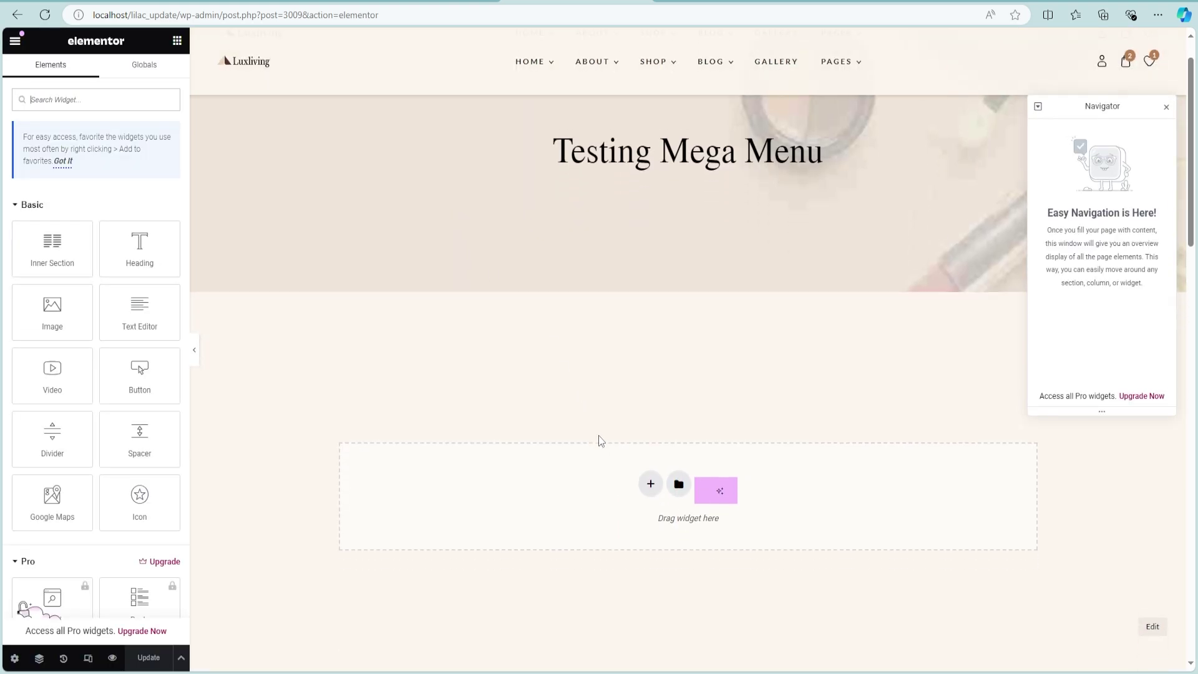
pyautogui.click(651, 400)
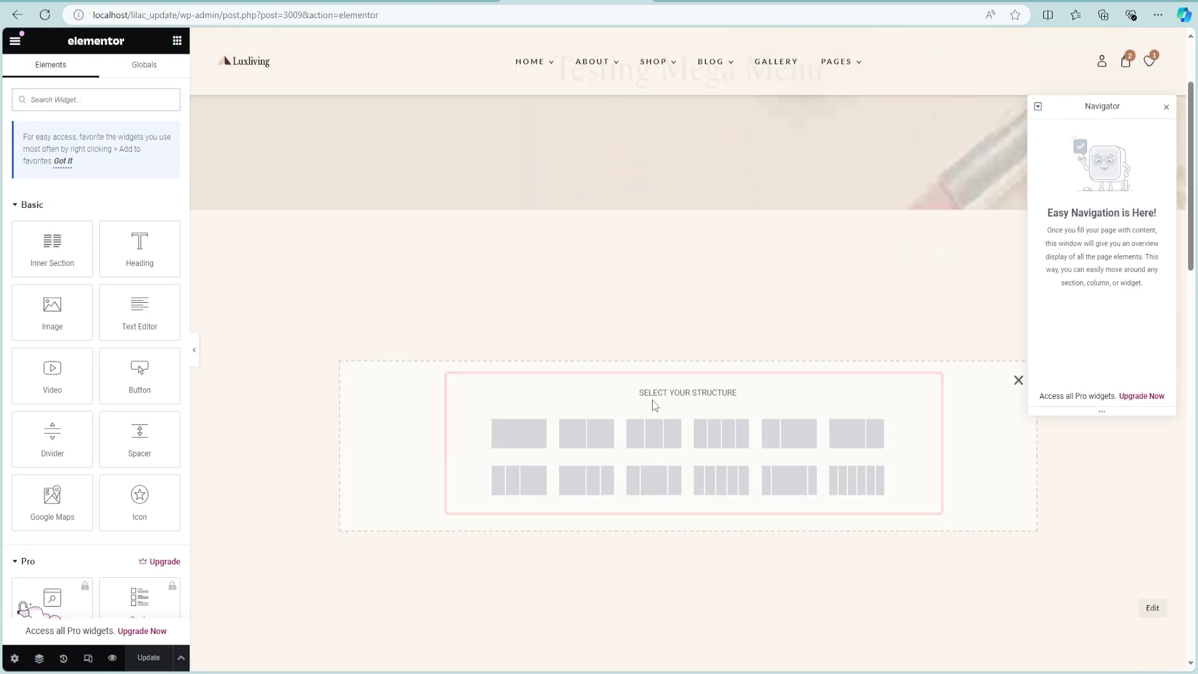
pyautogui.click(652, 482)
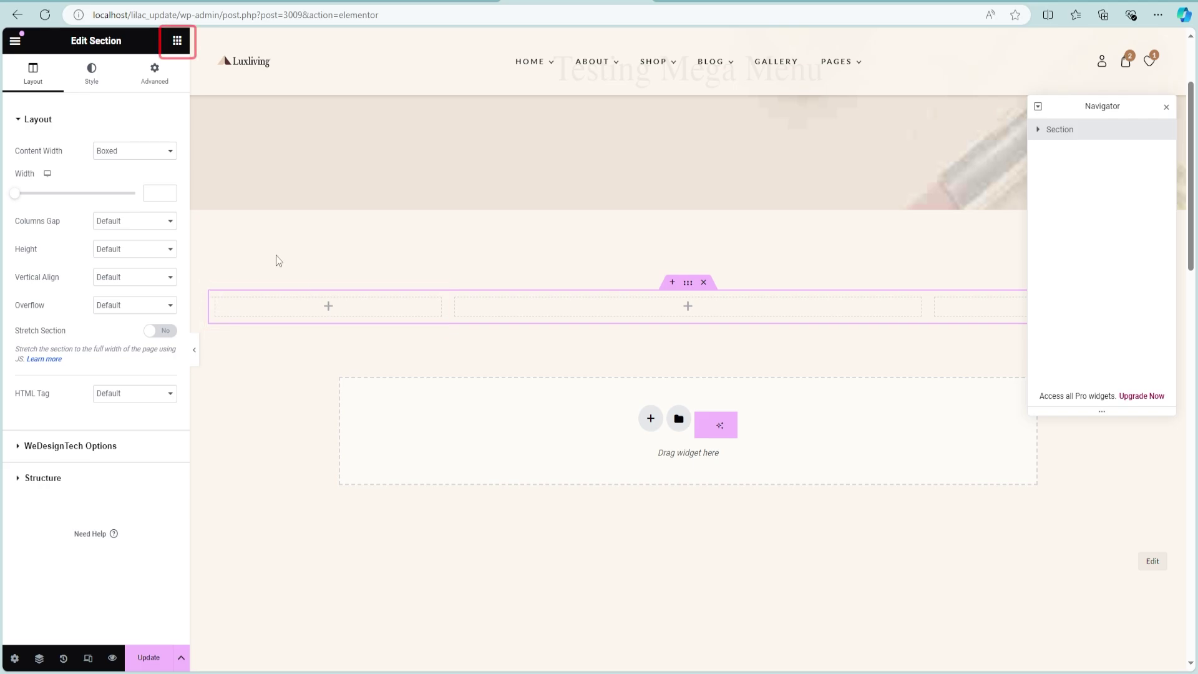
# Step: Place a Heading reading 'mega menu 1' in the first column and bring up its HTML tag choices
pyautogui.click(177, 41)
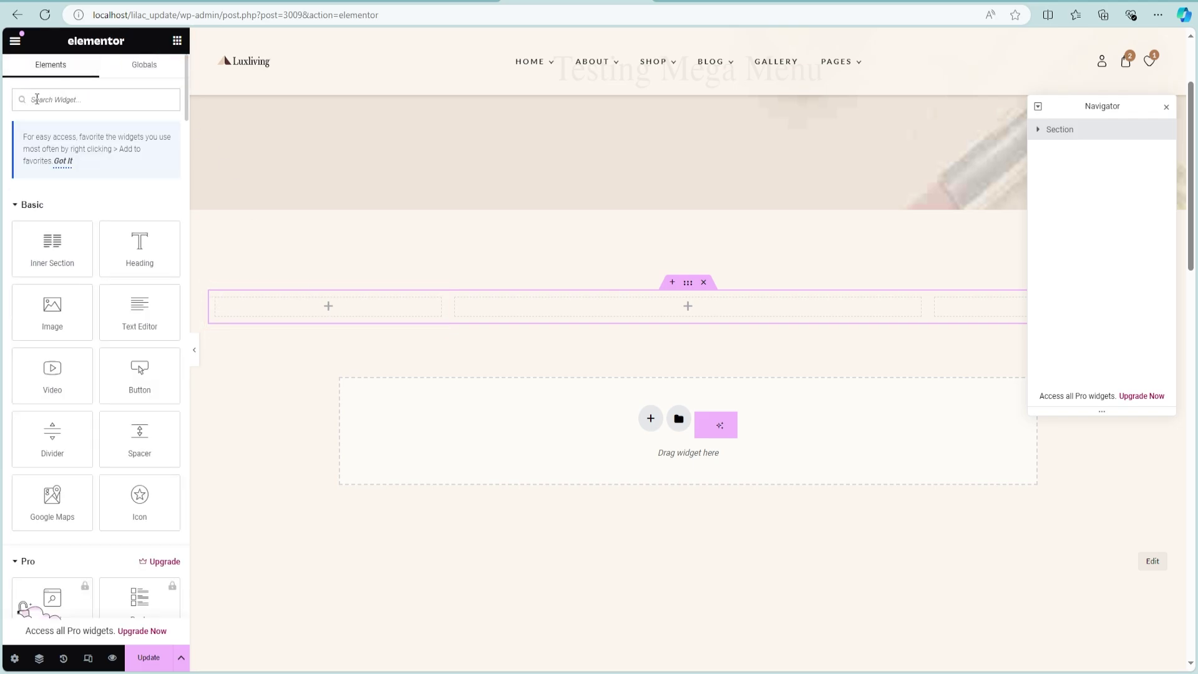
pyautogui.click(35, 98)
pyautogui.write('he')
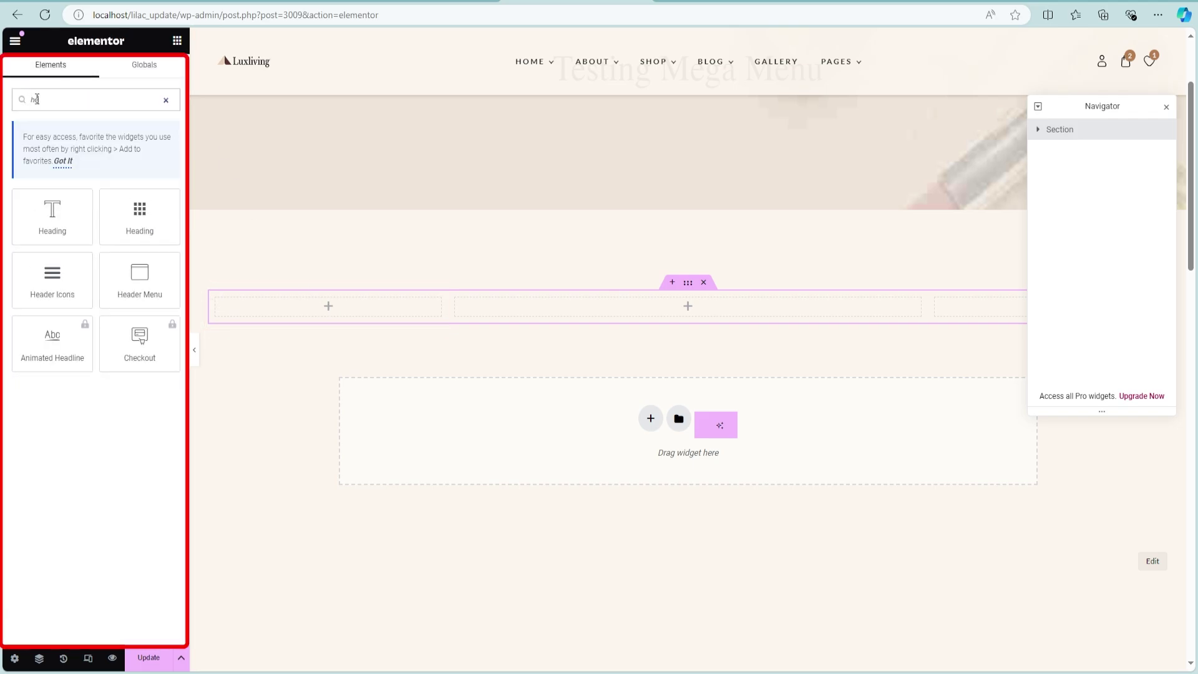
pyautogui.write('ading')
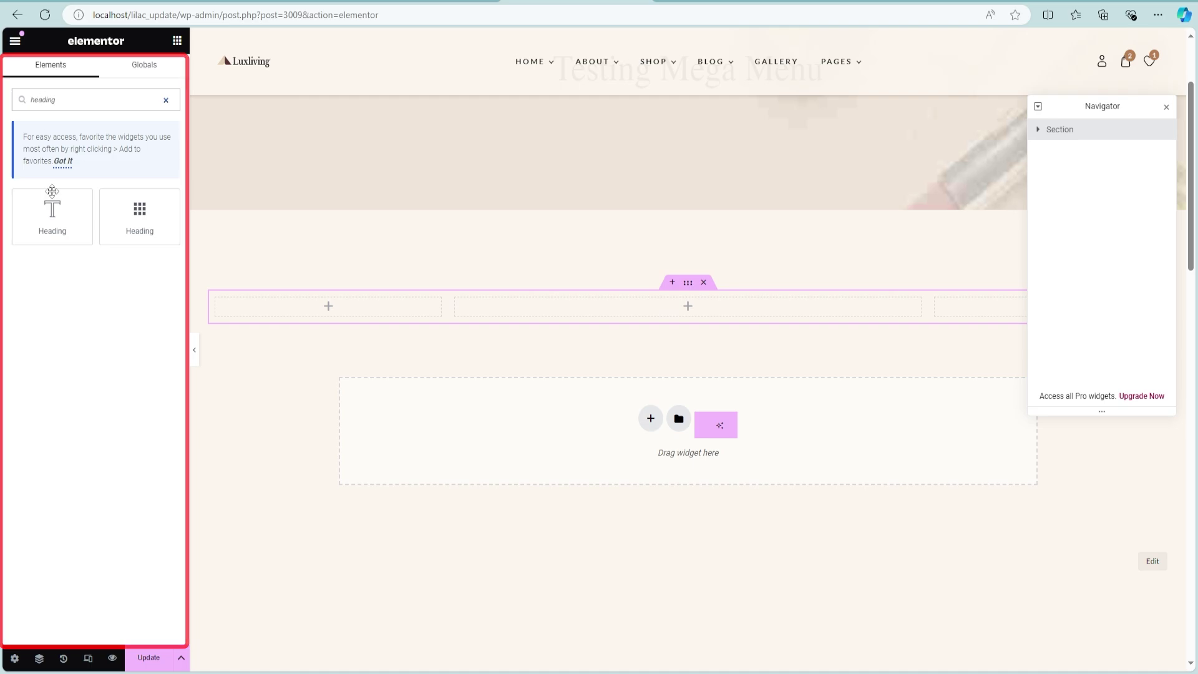
pyautogui.moveTo(28, 210); pyautogui.dragTo(308, 305)
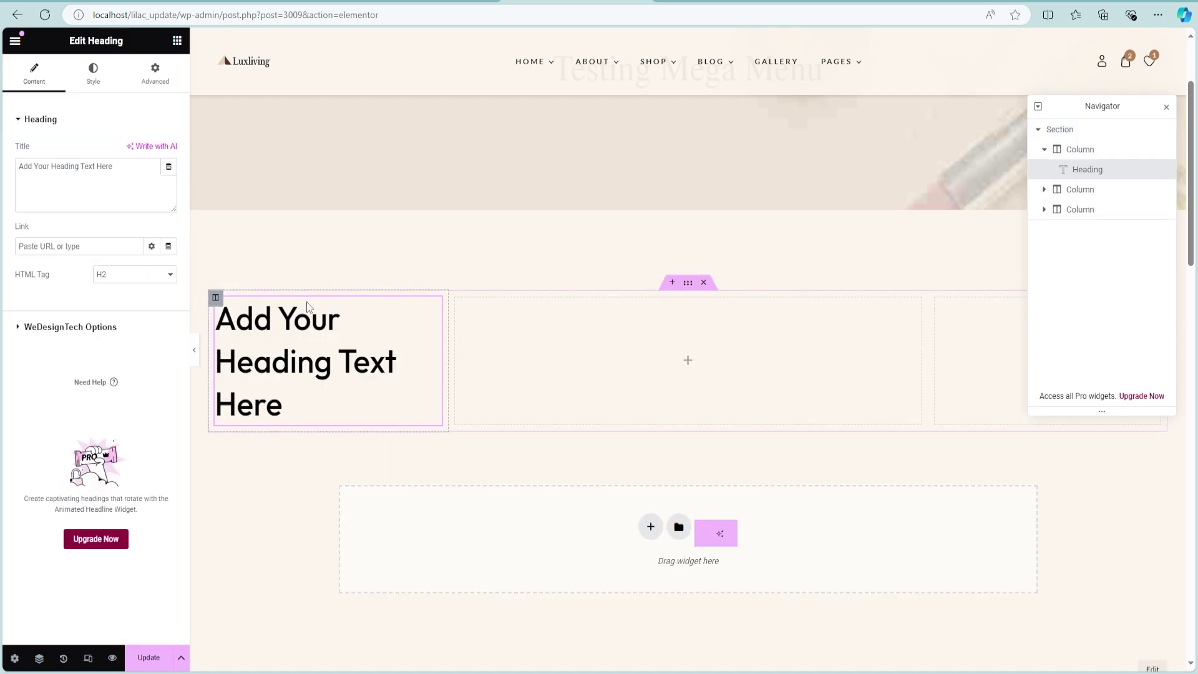
pyautogui.tripleClick(44, 182)
pyautogui.write('mega menu 1')
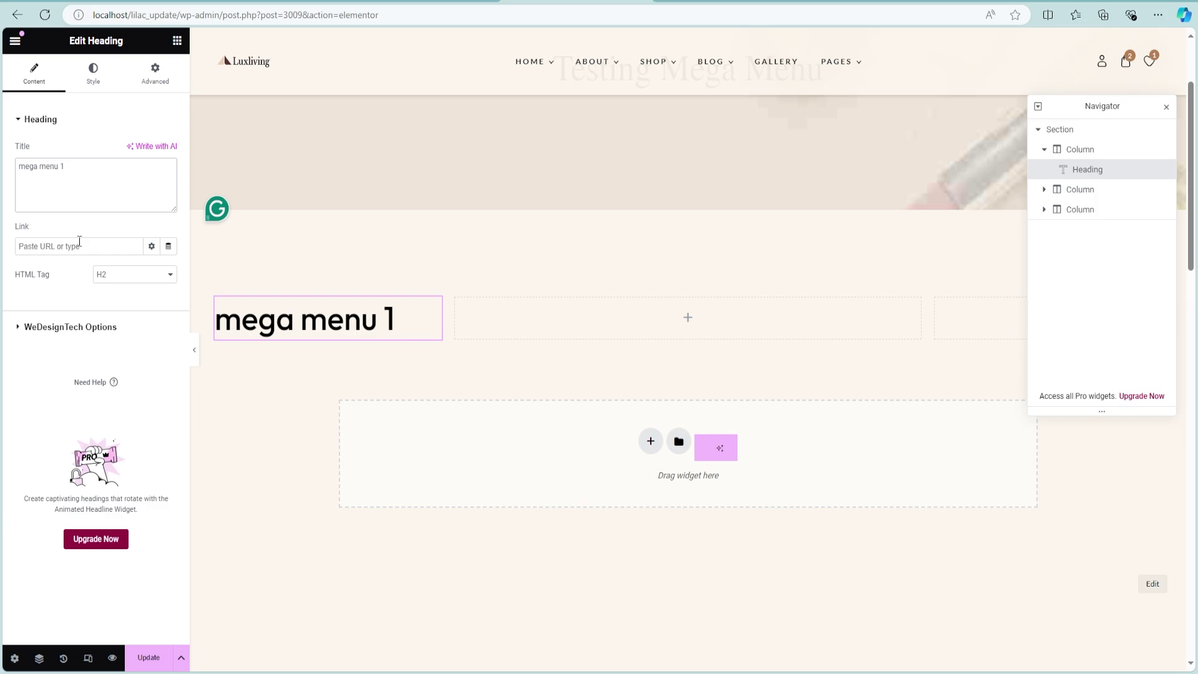
pyautogui.click(117, 276)
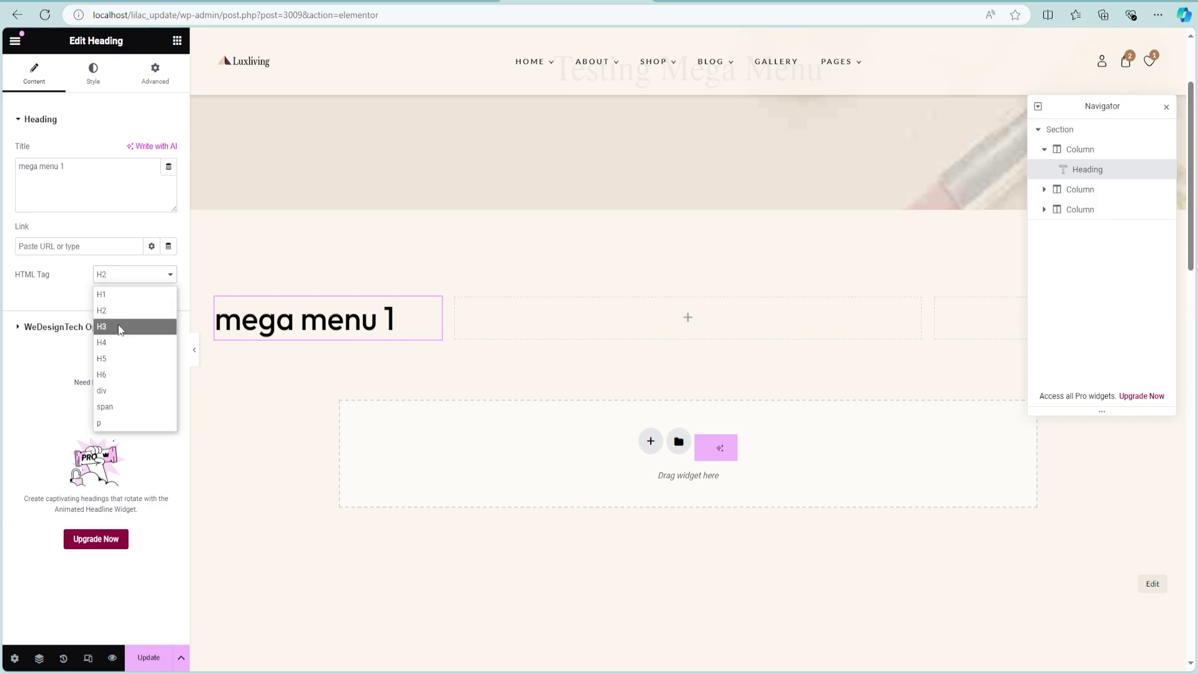
# Step: Make the heading H5 and add the YORCH logo image beneath it, reviewing caption and link options
pyautogui.click(109, 358)
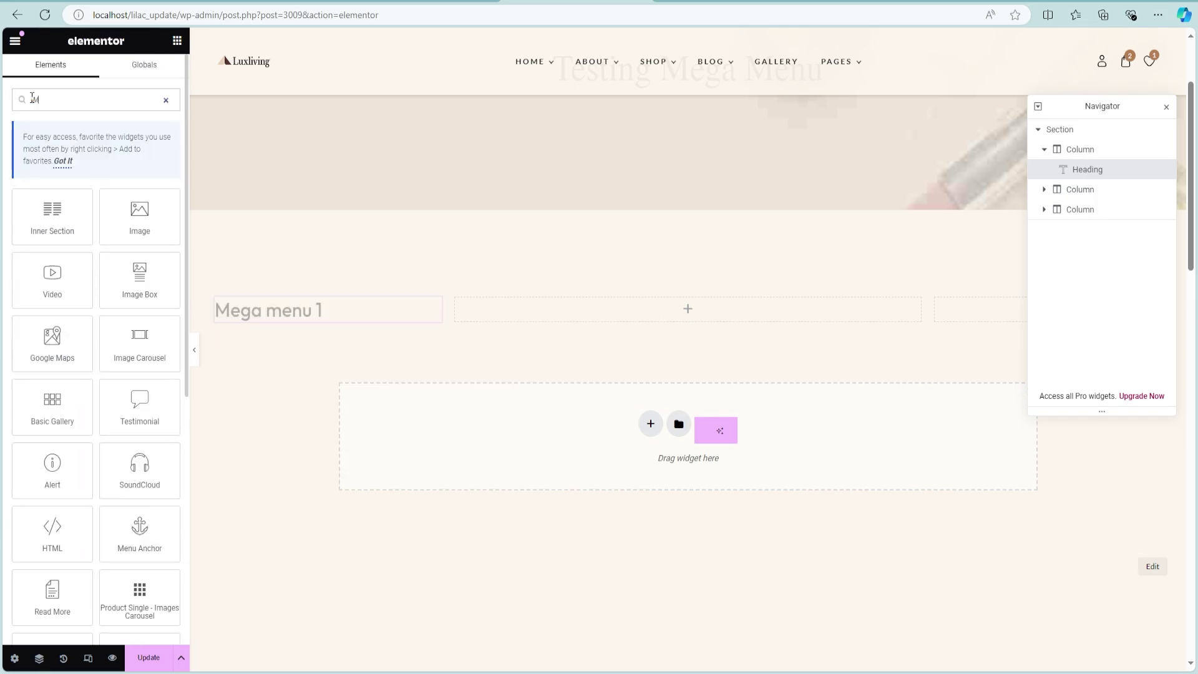
pyautogui.write('age')
pyautogui.moveTo(52, 215)
pyautogui.mouseDown()
pyautogui.moveTo(315, 324)
pyautogui.moveTo(289, 327)
pyautogui.mouseUp()
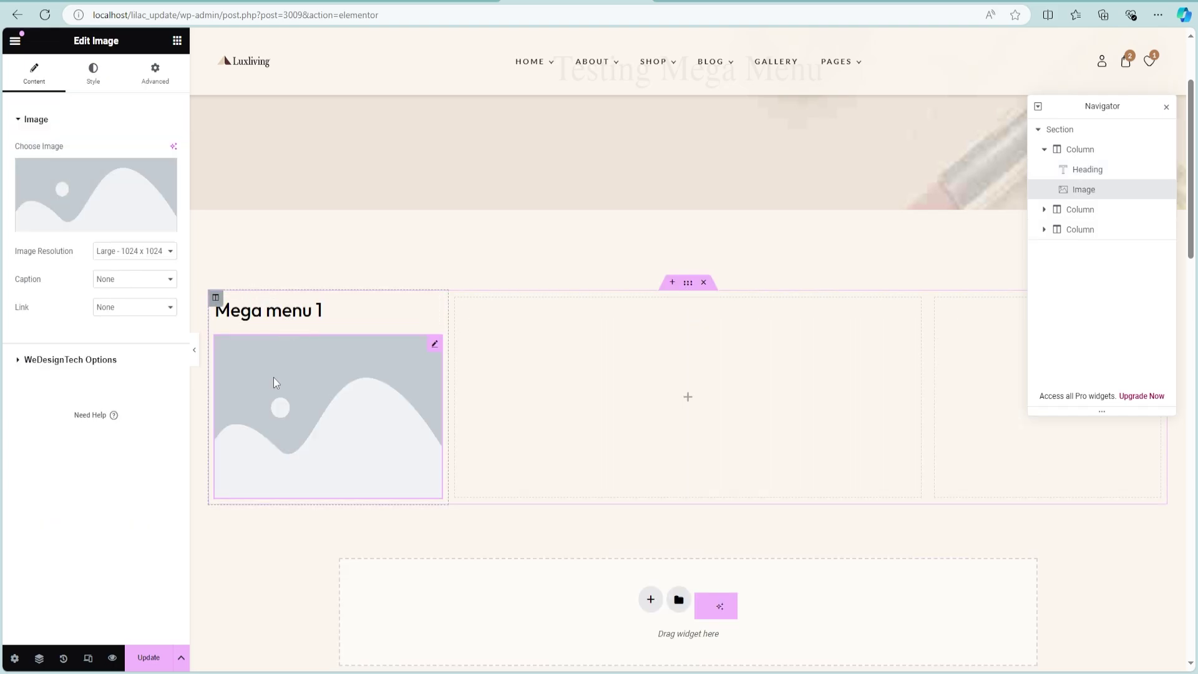
pyautogui.click(84, 223)
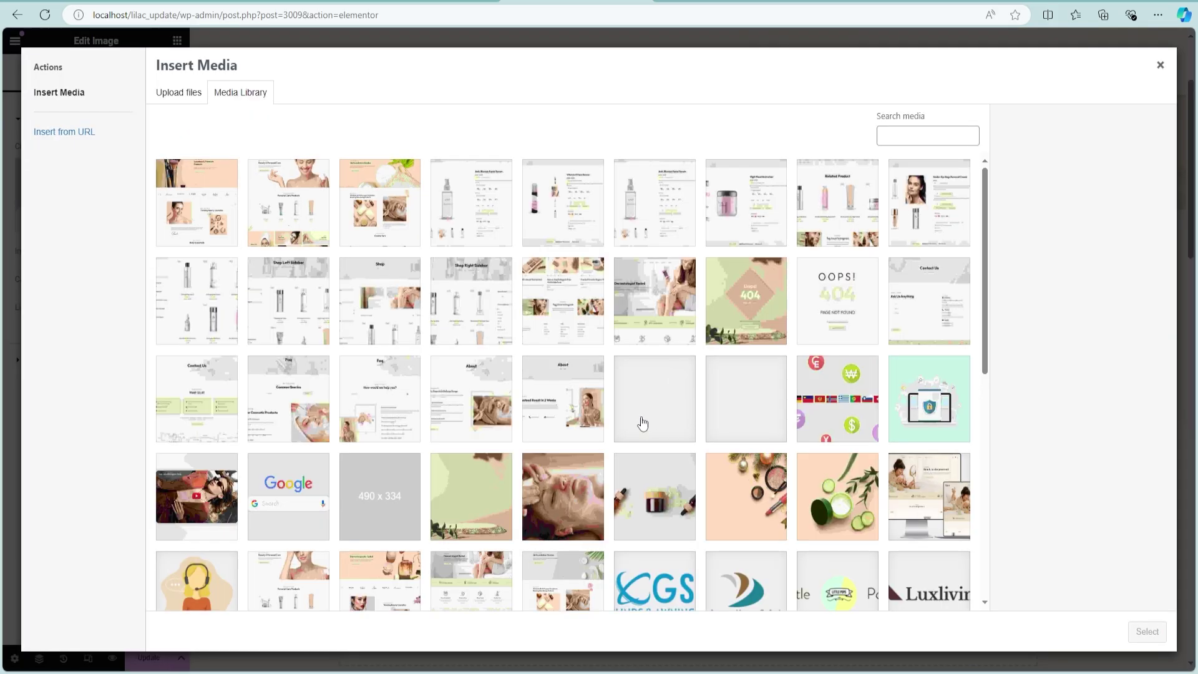
pyautogui.scroll(-2, 641, 424)
pyautogui.scroll(-2, 642, 423)
pyautogui.scroll(-1, 642, 422)
pyautogui.click(196, 225)
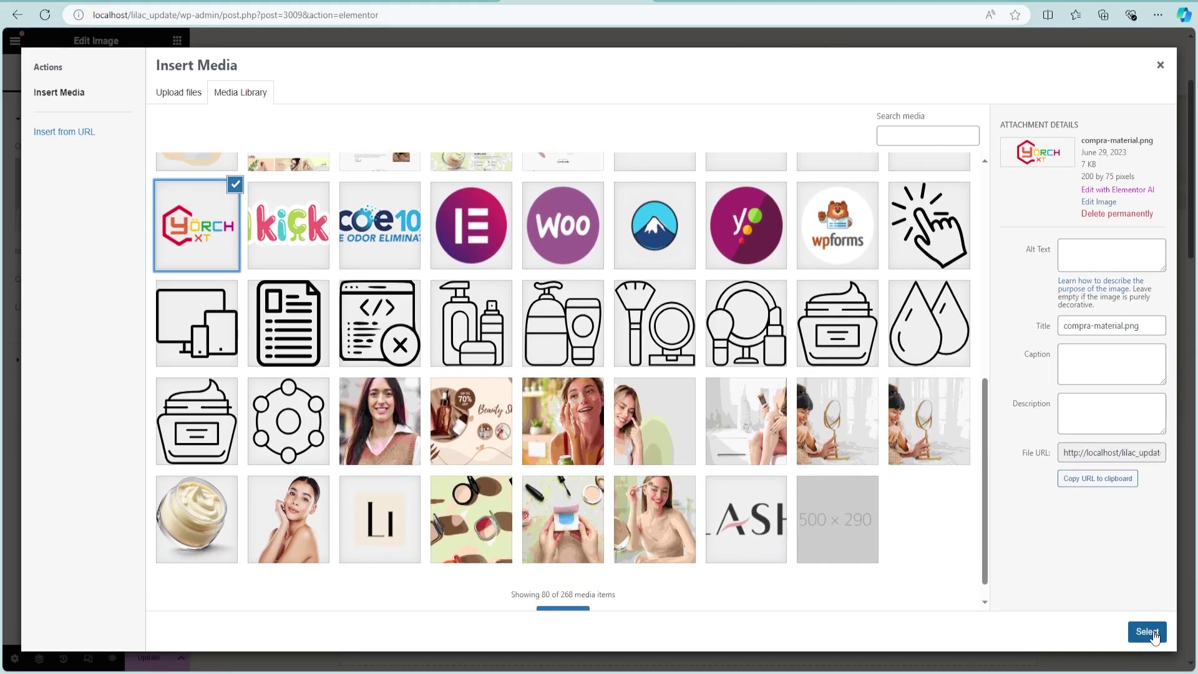
pyautogui.click(1146, 631)
pyautogui.click(115, 281)
pyautogui.click(119, 307)
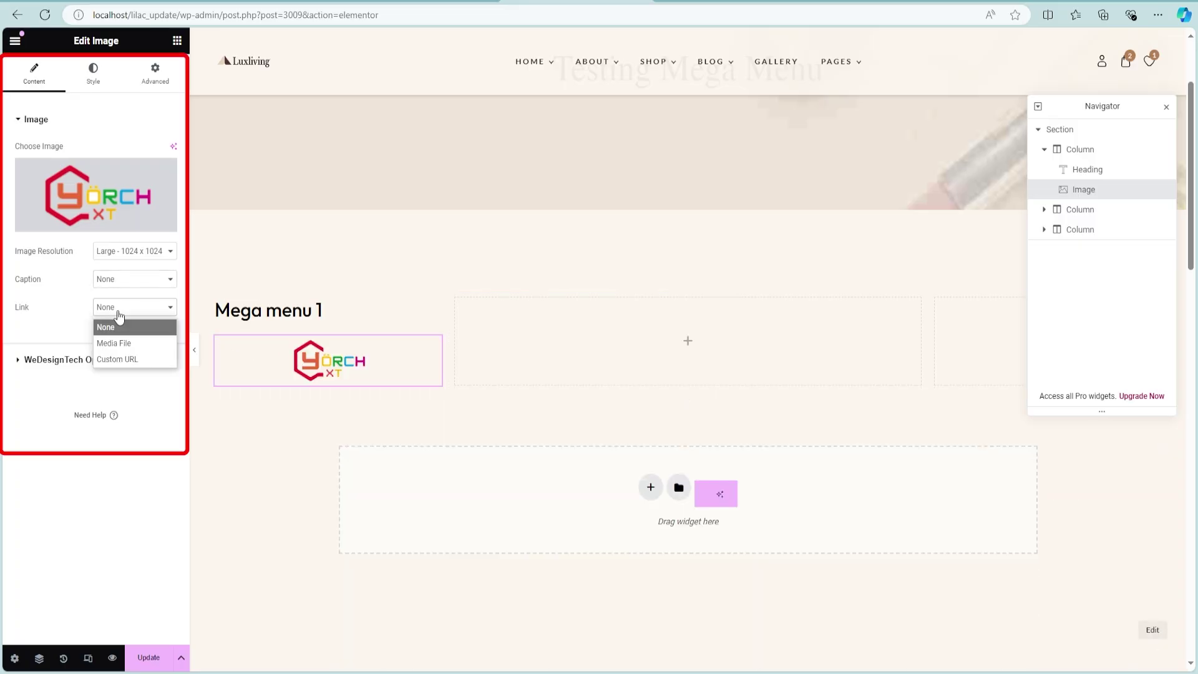
# Step: Add a Heading titled 'SAMPLE MENU' with H4 tag to the middle column
pyautogui.click(687, 340)
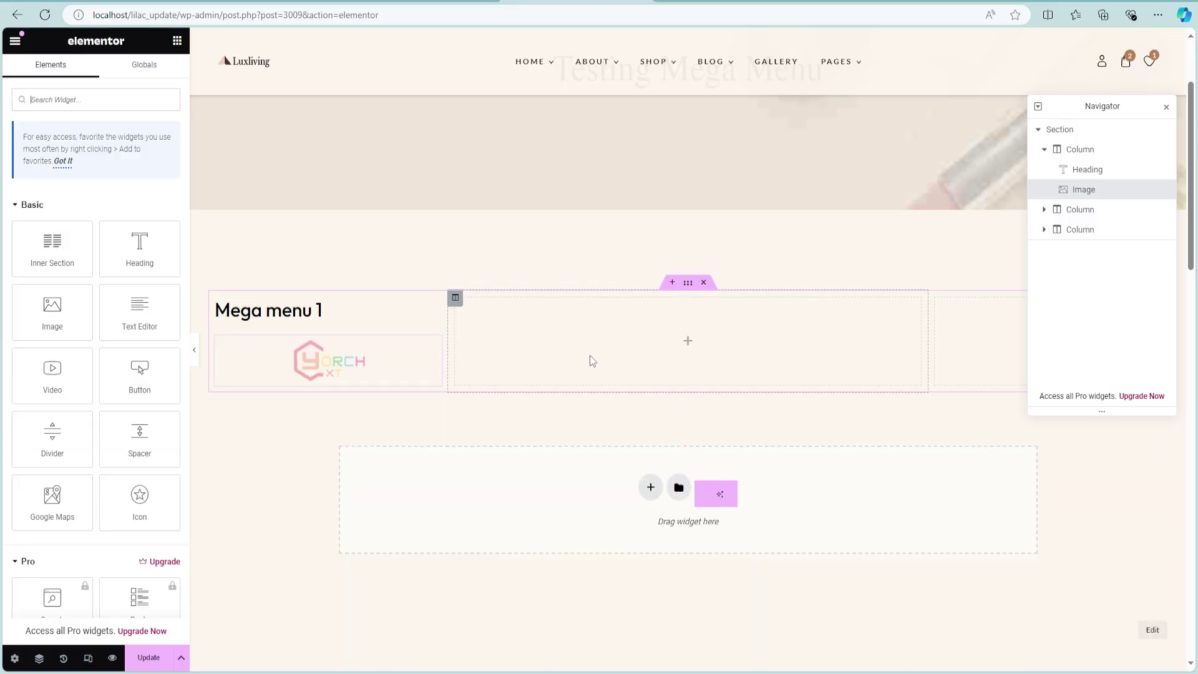
pyautogui.write('HEADIN')
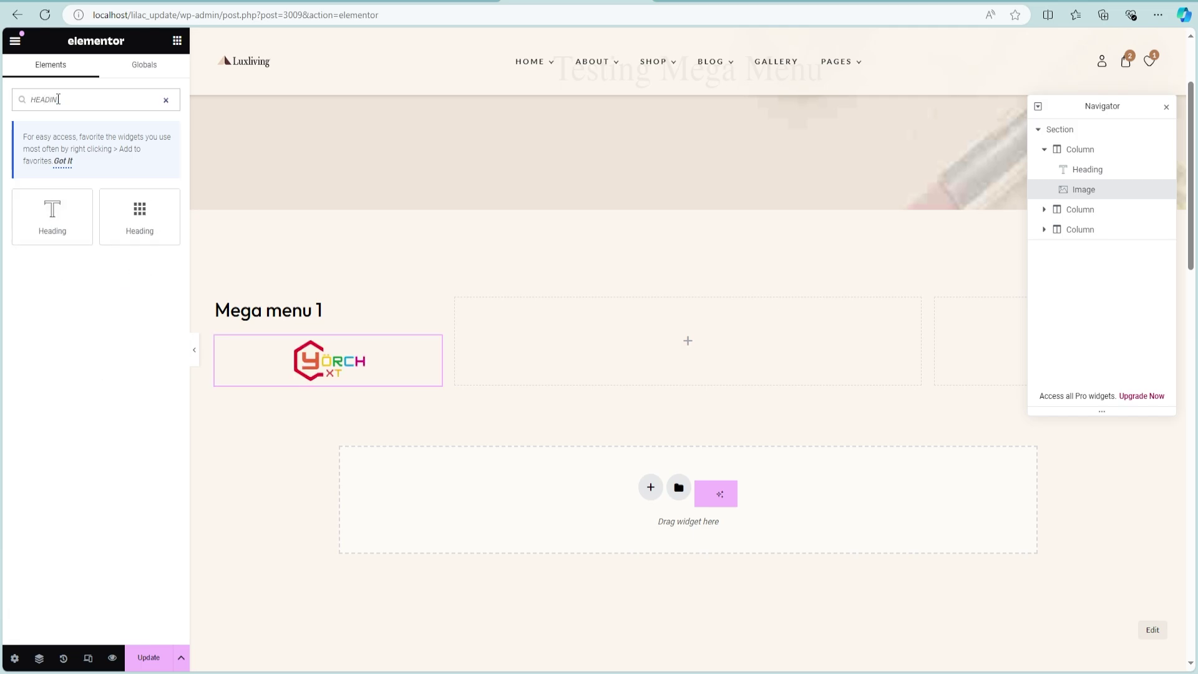
pyautogui.moveTo(51, 215); pyautogui.dragTo(618, 337)
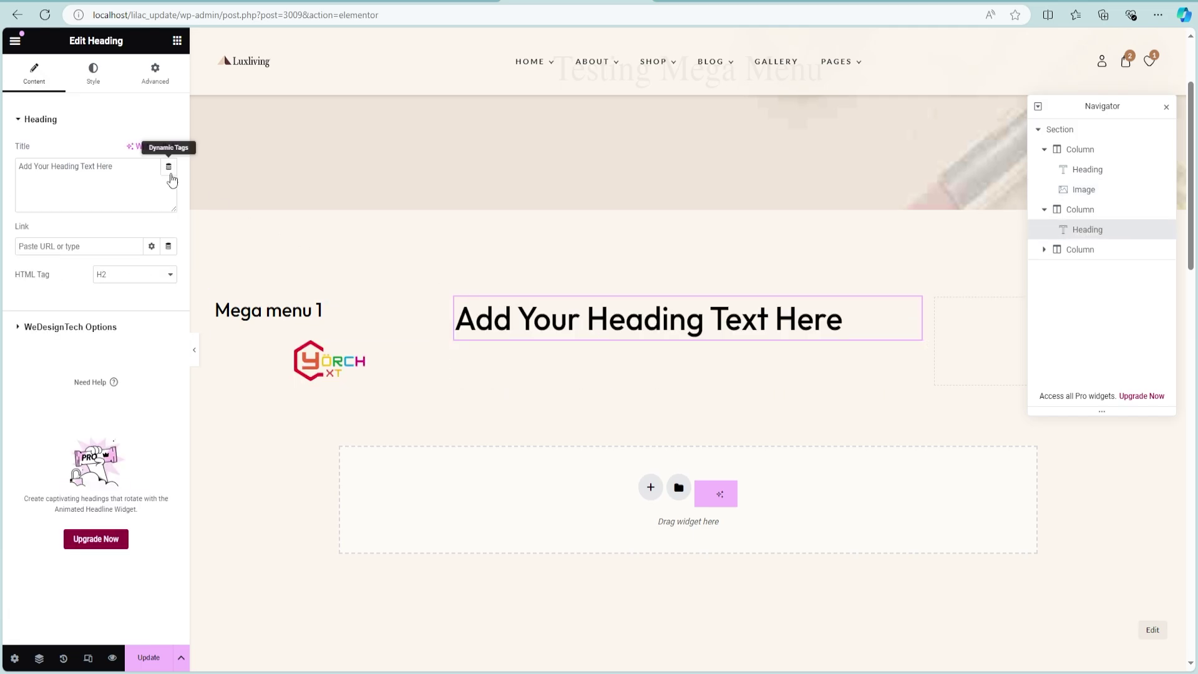
pyautogui.hotkey('ctrl', 'a')
pyautogui.write('SAMPLE MENU')
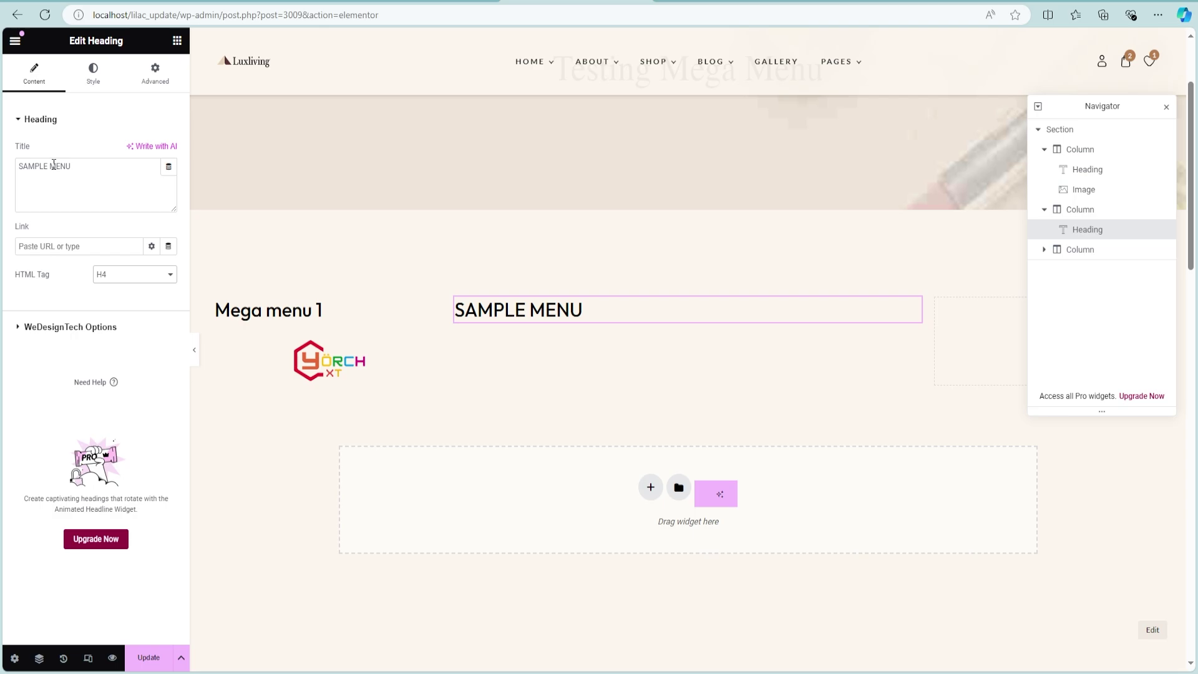
pyautogui.click(176, 43)
# Step: Add an Icon List under SAMPLE MENU and rename its items menu 1, menu 2, menu 3
pyautogui.click(38, 99)
pyautogui.write('l')
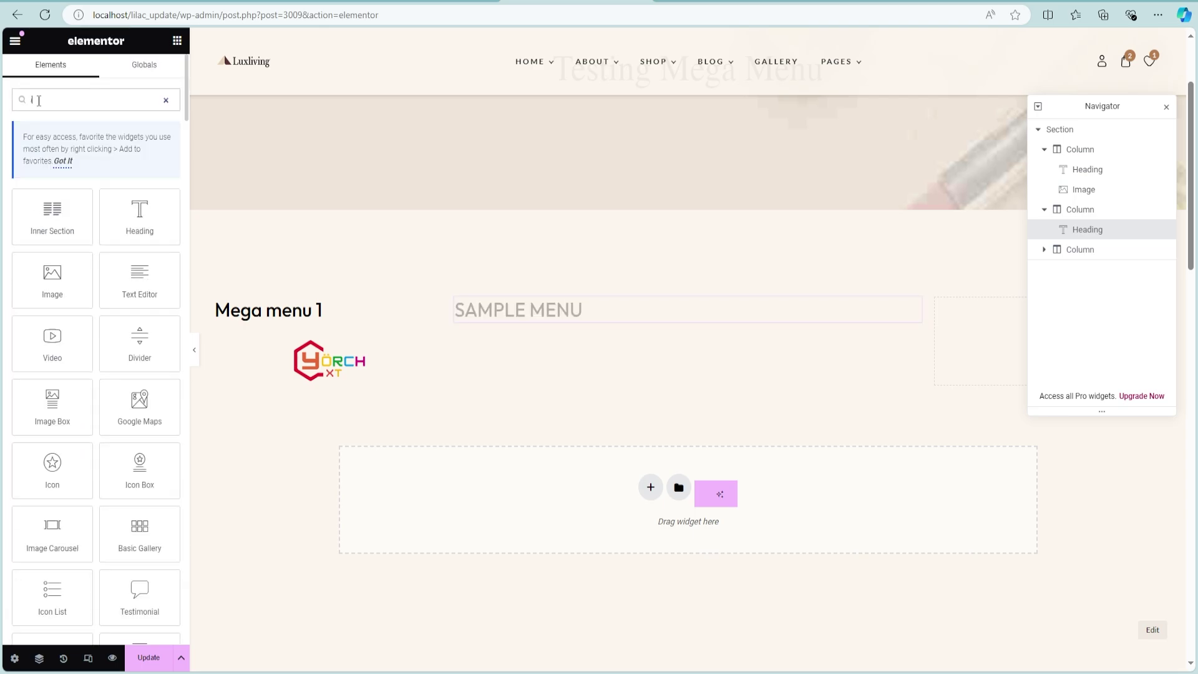
pyautogui.write('icon')
pyautogui.moveTo(40, 279); pyautogui.dragTo(647, 325)
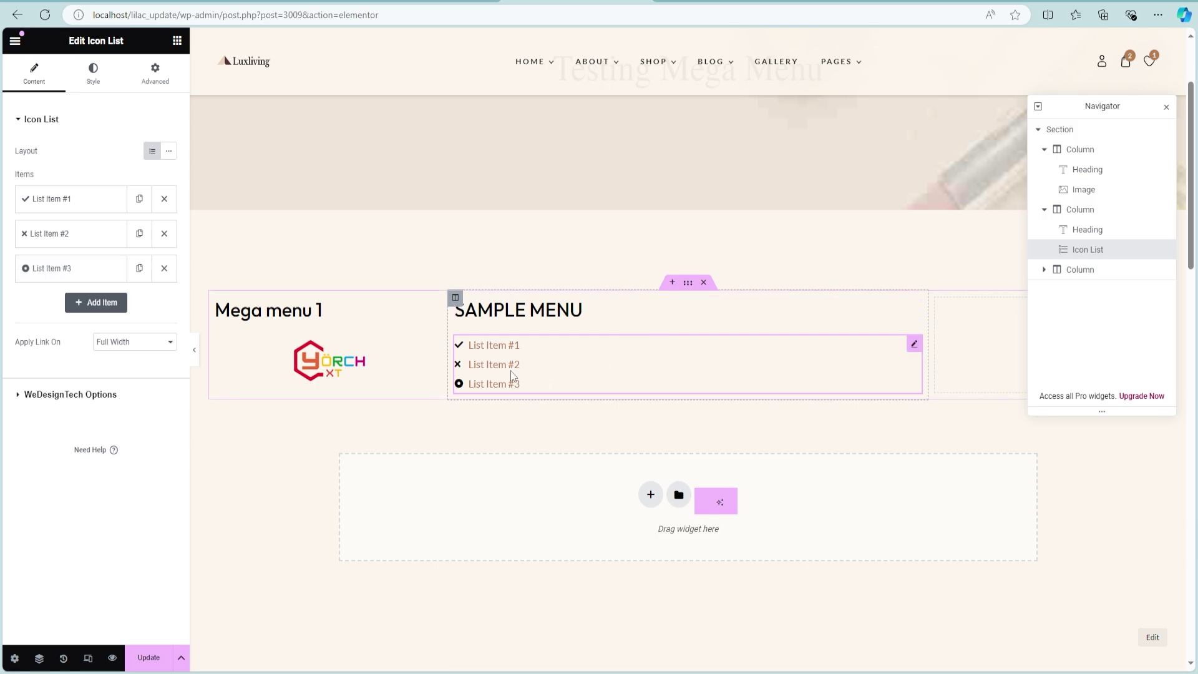
pyautogui.click(48, 201)
pyautogui.moveTo(65, 248); pyautogui.dragTo(30, 248)
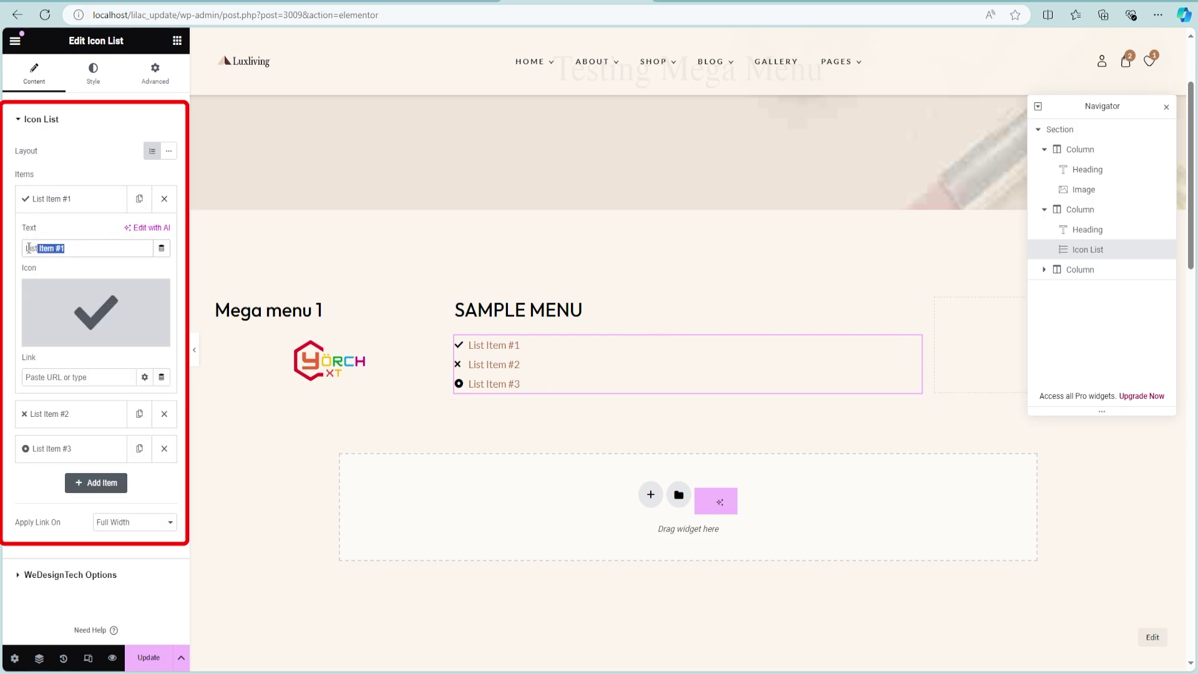
pyautogui.write('menu ')
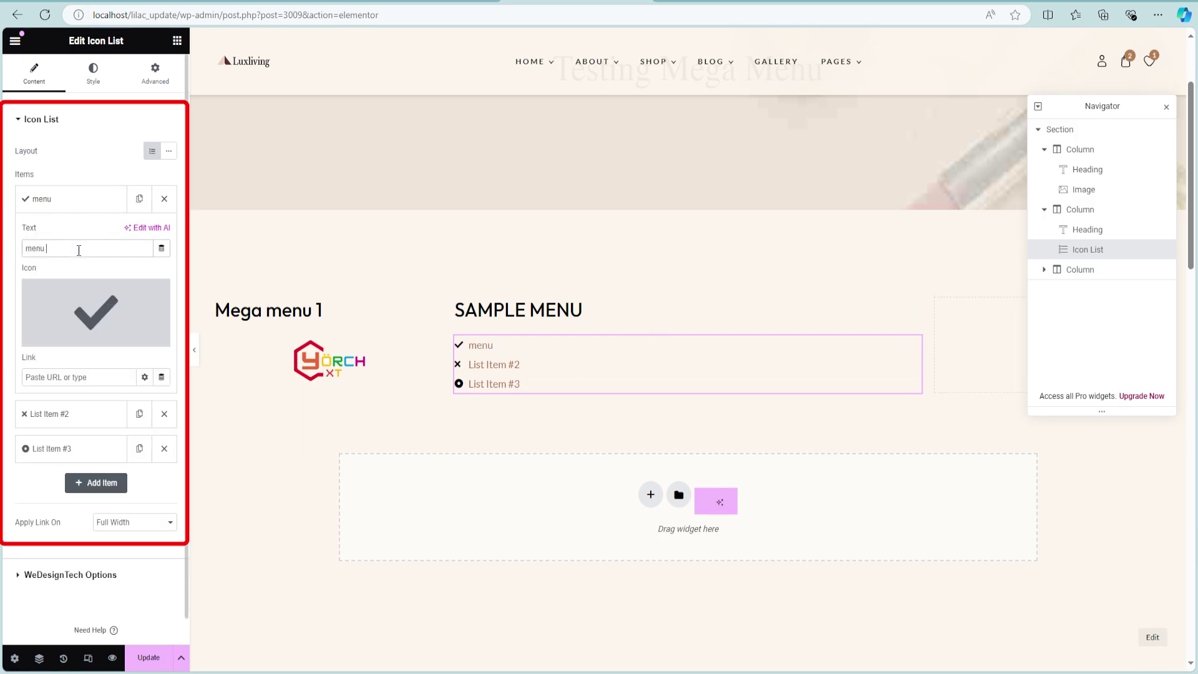
pyautogui.write('1')
# Step: Add a 'mega menu 1' Heading to the right column and drop an Image widget beneath it
pyautogui.click(968, 329)
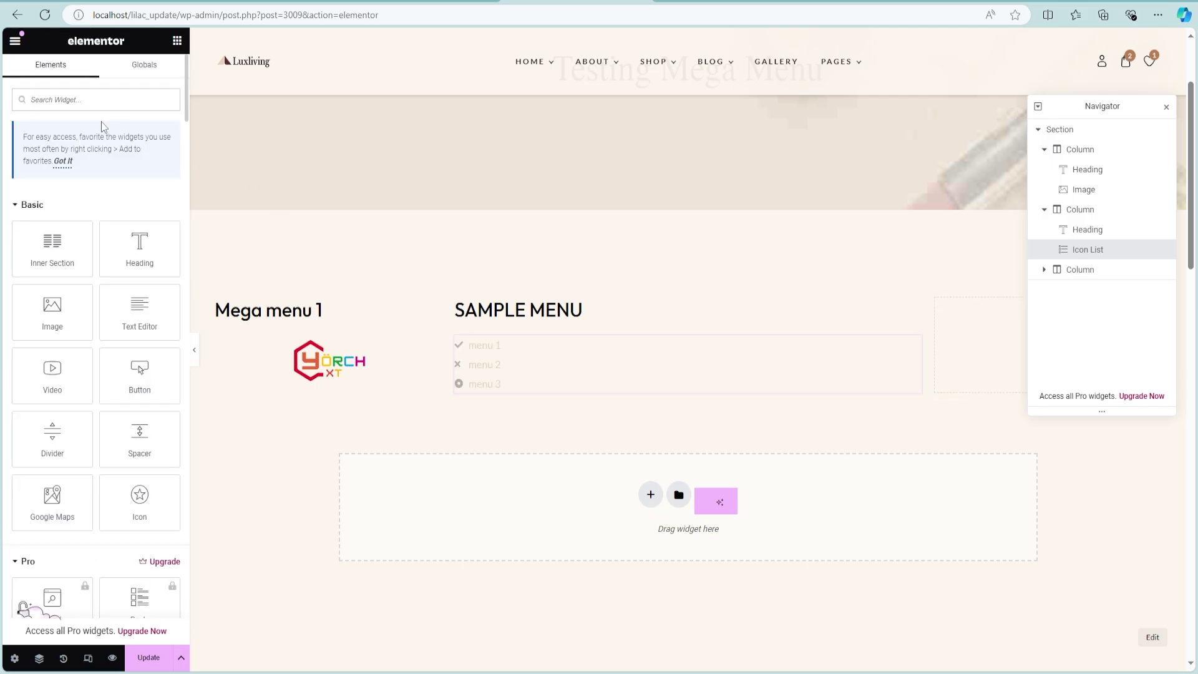
pyautogui.click(50, 99)
pyautogui.write('head')
pyautogui.moveTo(52, 217); pyautogui.dragTo(990, 358)
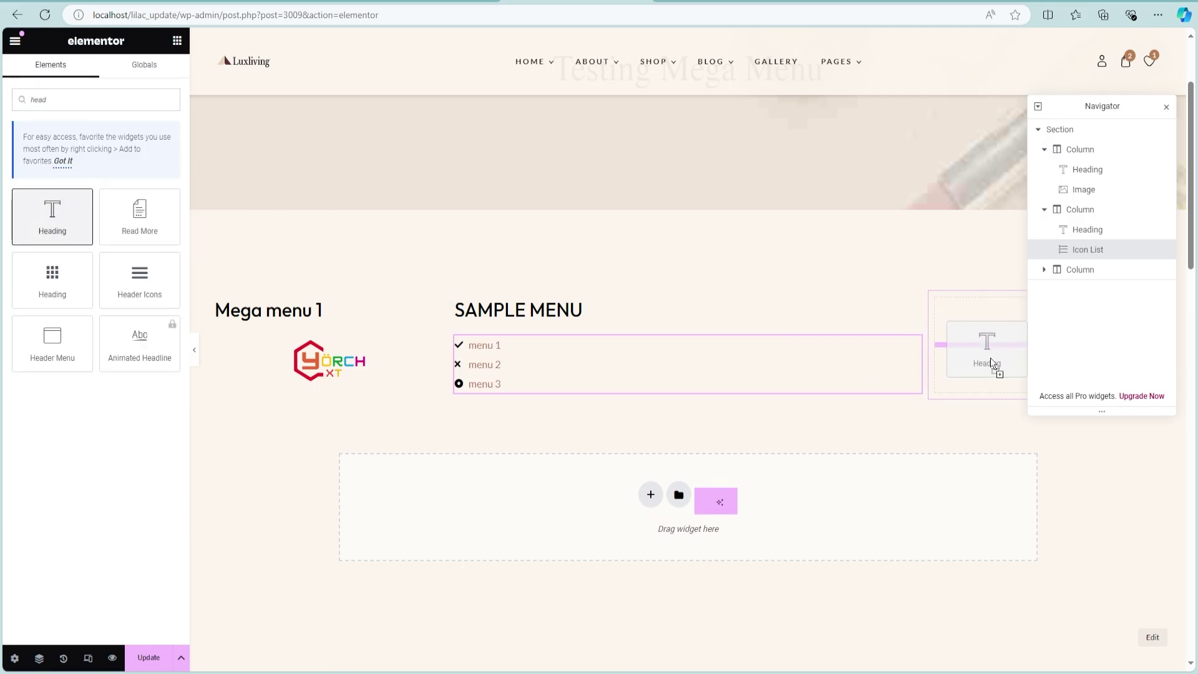
pyautogui.write('mega menu 1')
pyautogui.click(177, 40)
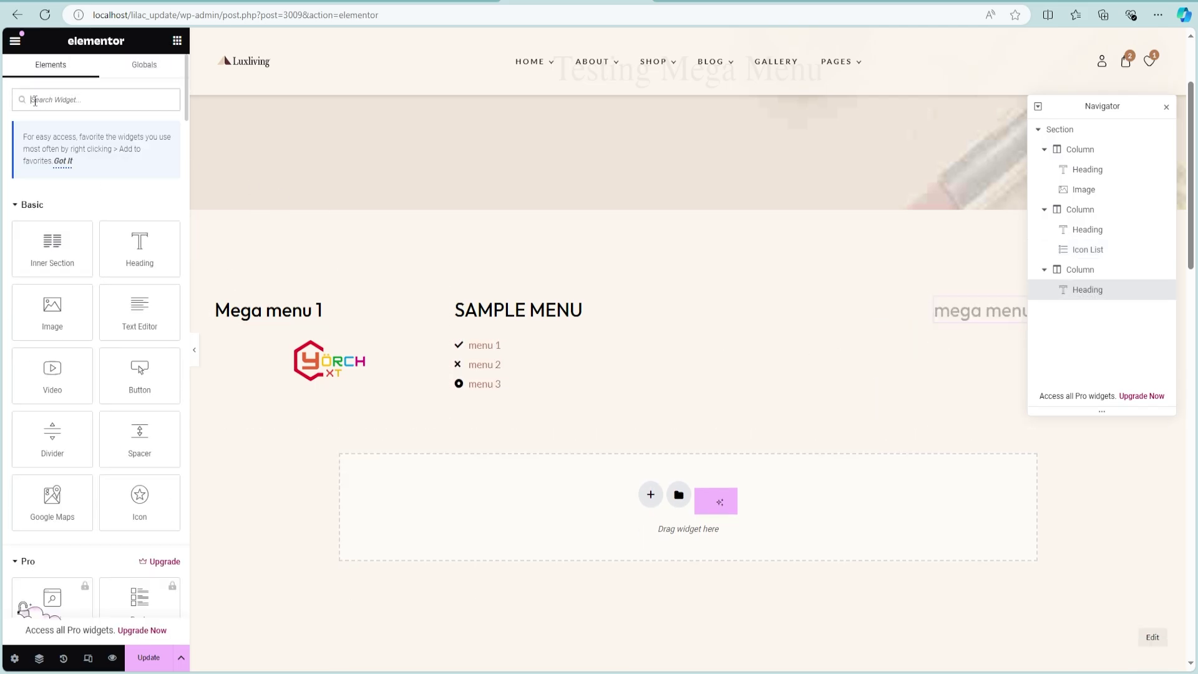
pyautogui.write('image')
pyautogui.moveTo(51, 216); pyautogui.dragTo(998, 355)
# Step: Set the right-column image to the 4kicks logo and update the template
pyautogui.click(80, 232)
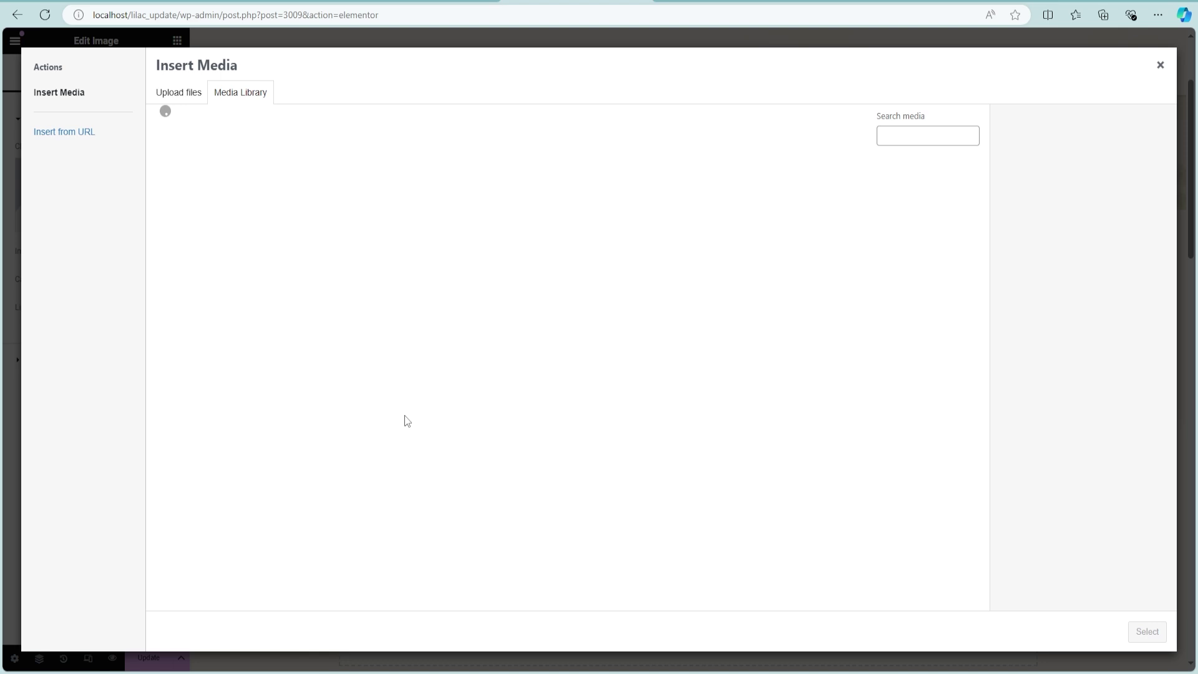
pyautogui.scroll(-1, 603, 489)
pyautogui.scroll(-2, 603, 489)
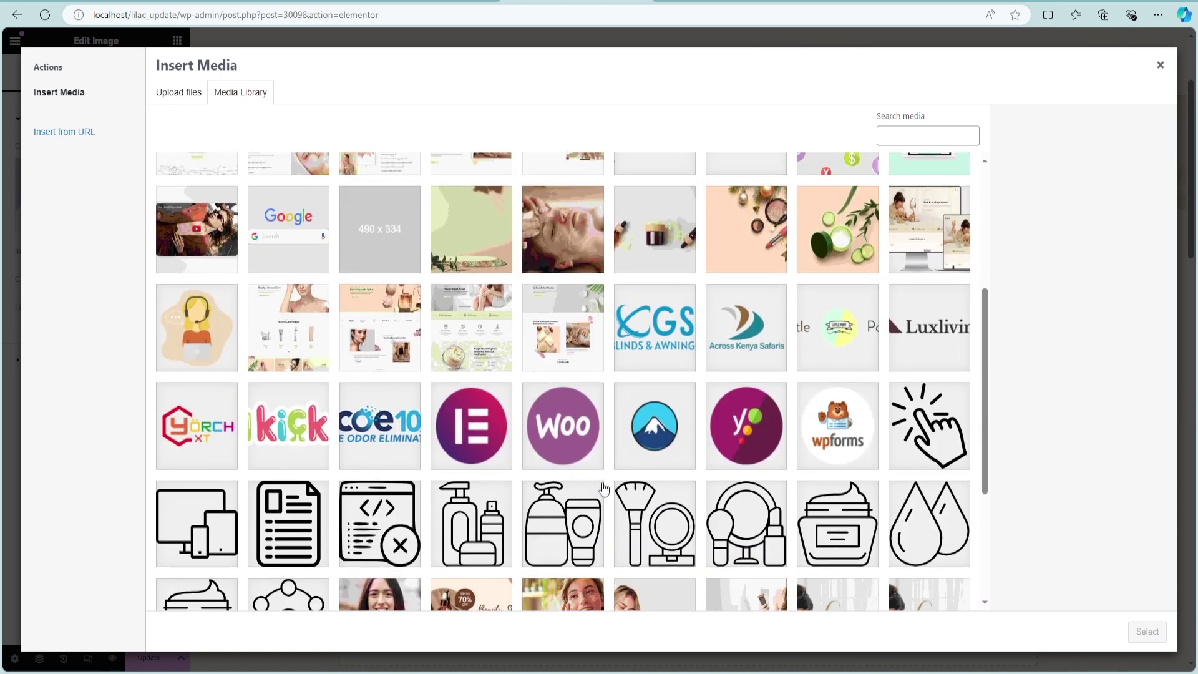
pyautogui.click(316, 451)
pyautogui.click(1142, 634)
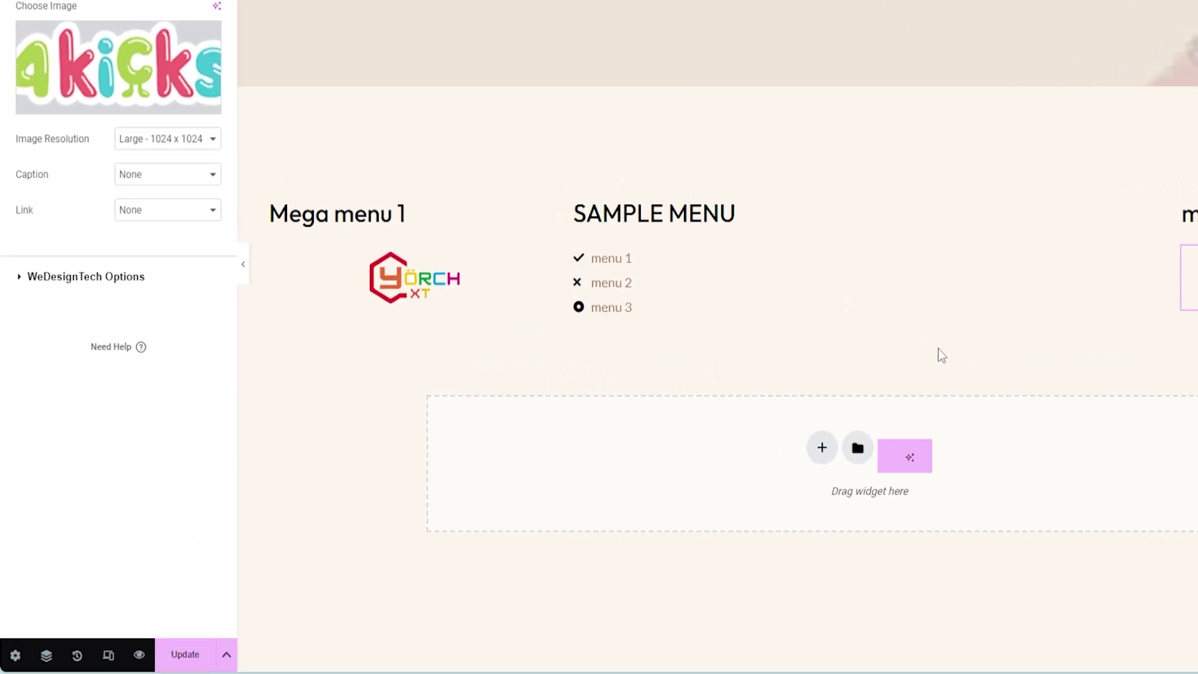
pyautogui.click(247, 656)
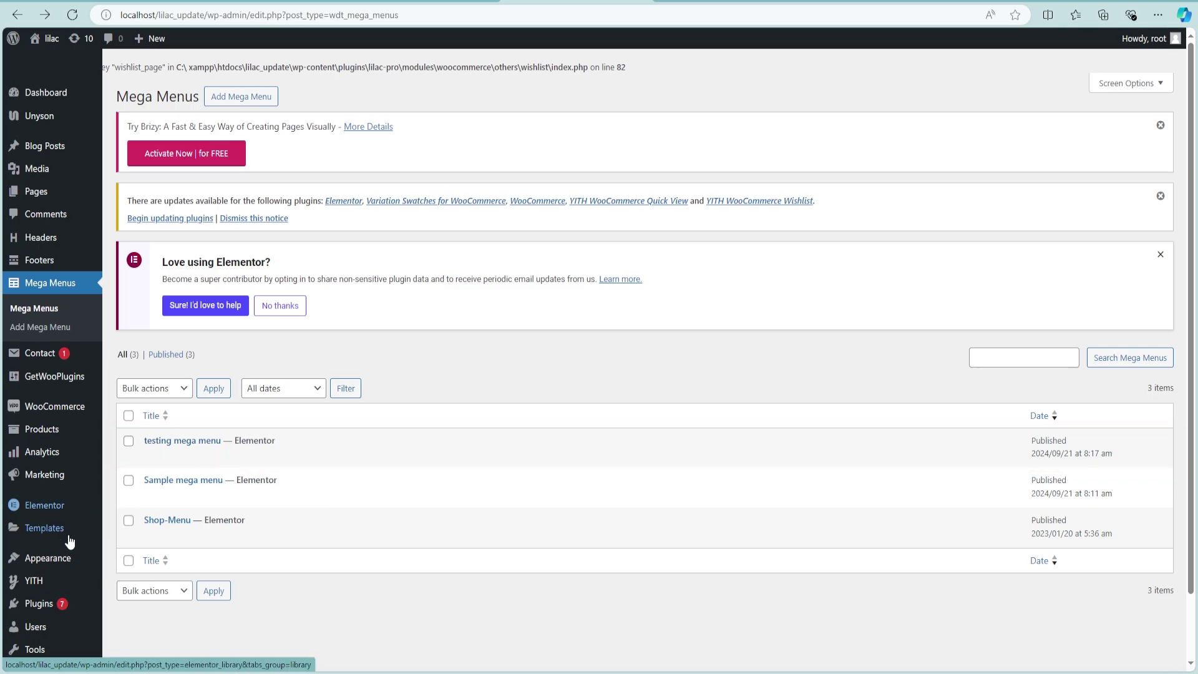
pyautogui.scroll(-2, 56, 539)
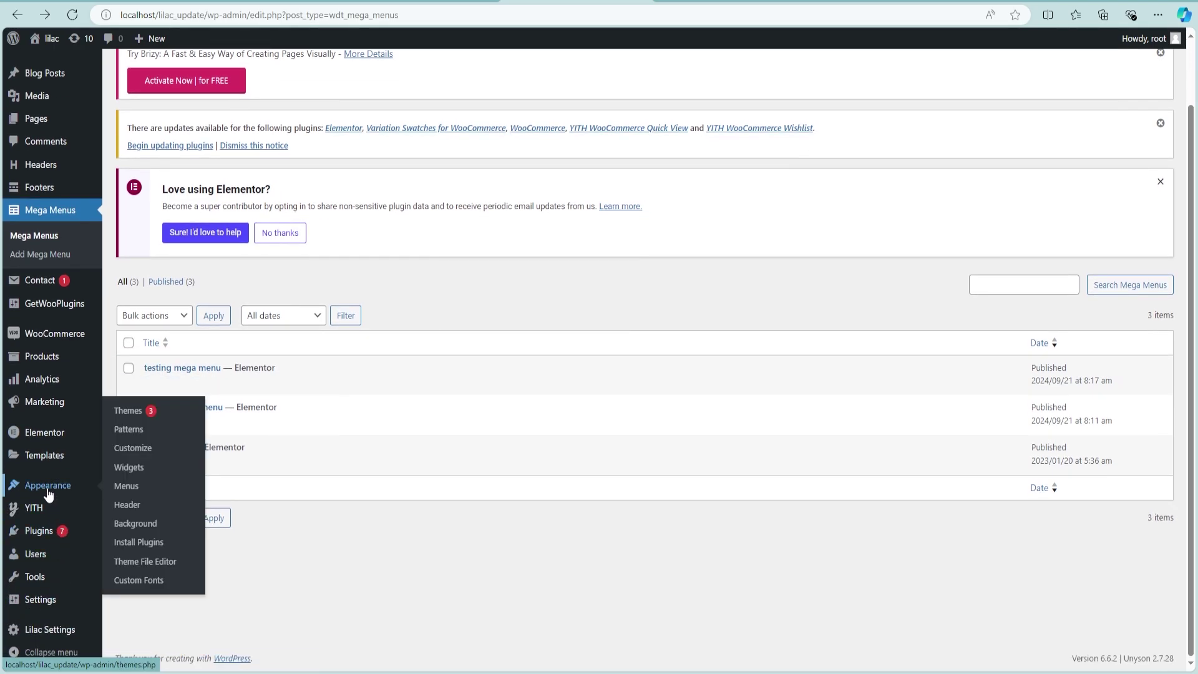
# Step: Go to Appearance > Menus and show Screen Options to enable Mega Menus
pyautogui.click(127, 488)
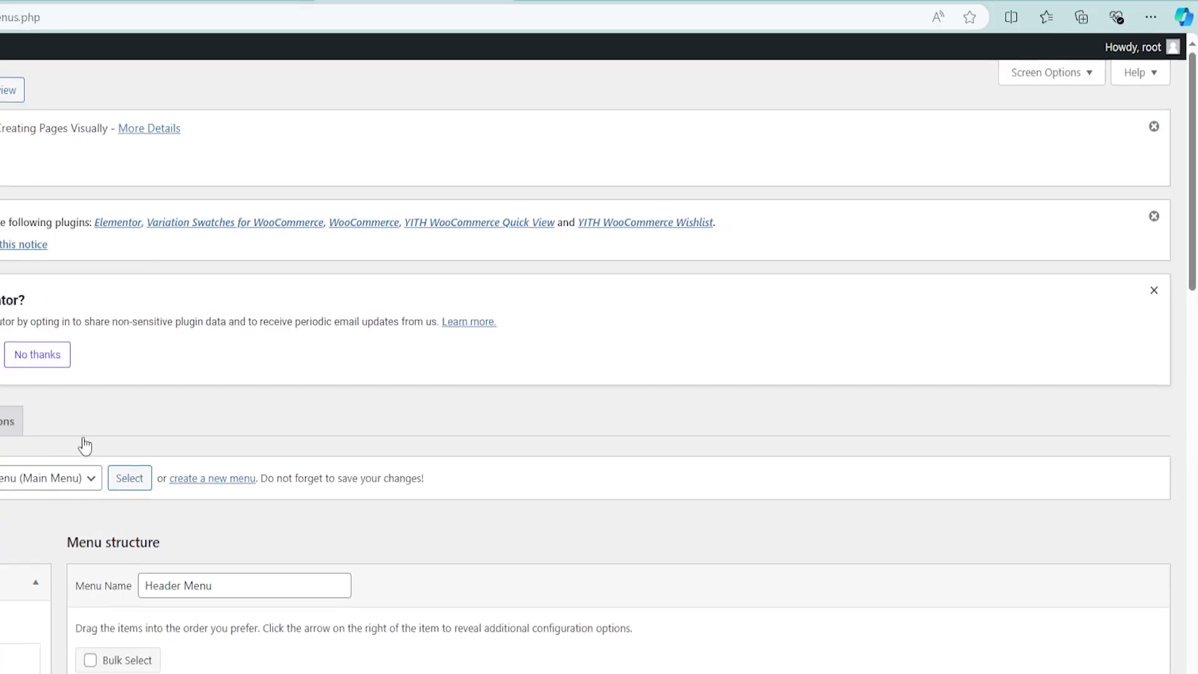
pyautogui.click(1050, 84)
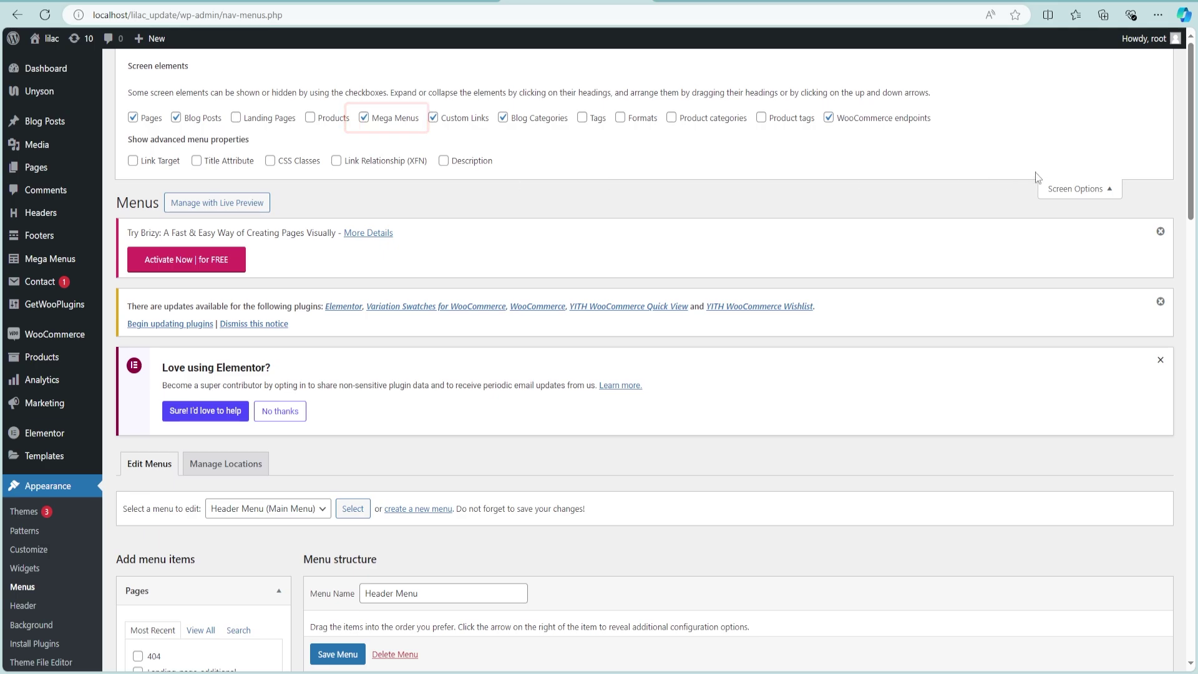
# Step: Add 'testing mega menu' from the Mega Menus panel to the Header Menu
pyautogui.click(1076, 188)
pyautogui.scroll(-5, 156, 478)
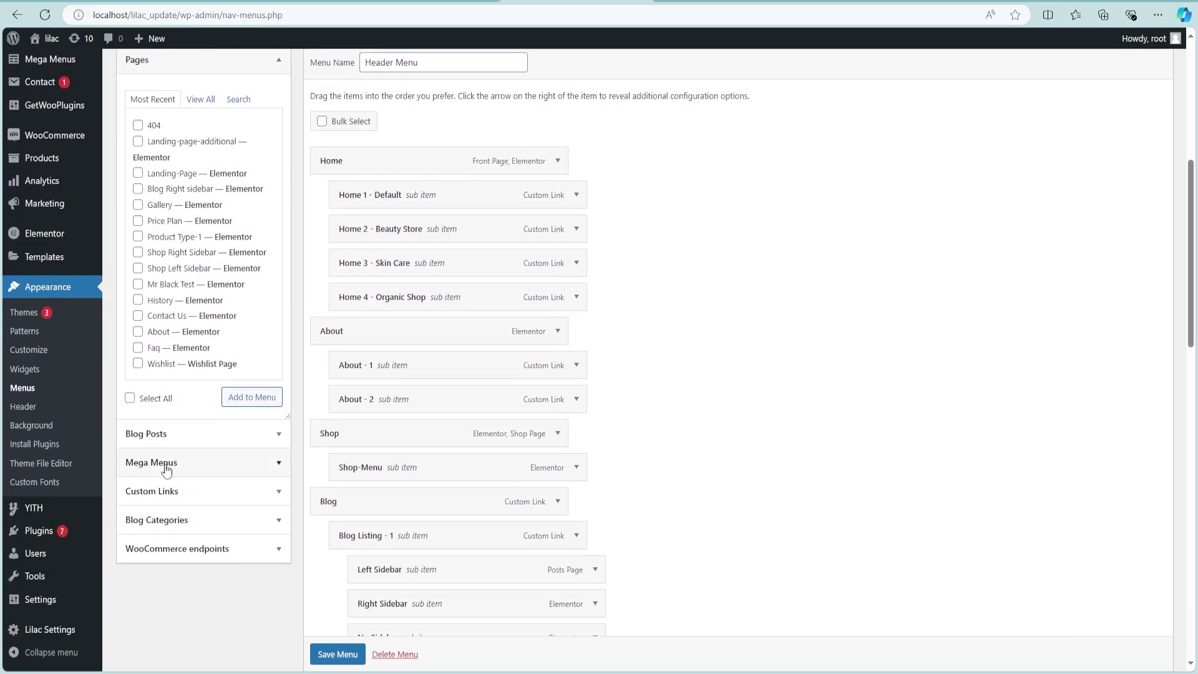
pyautogui.click(165, 462)
pyautogui.scroll(2, 166, 375)
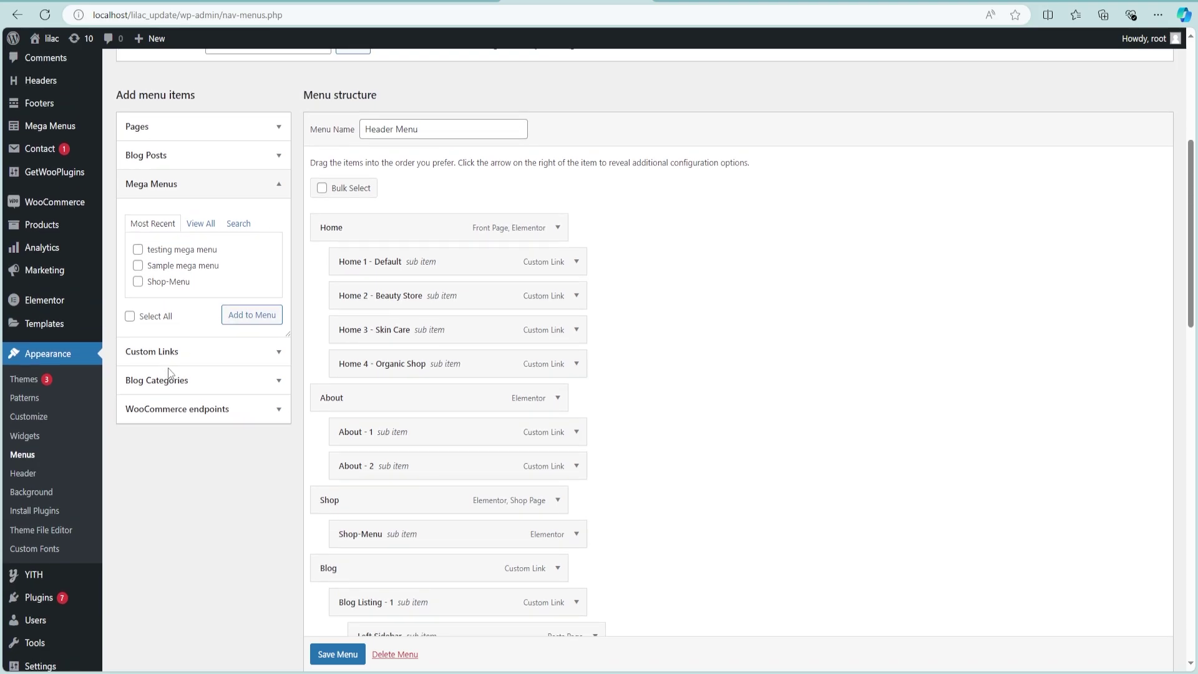
pyautogui.click(139, 317)
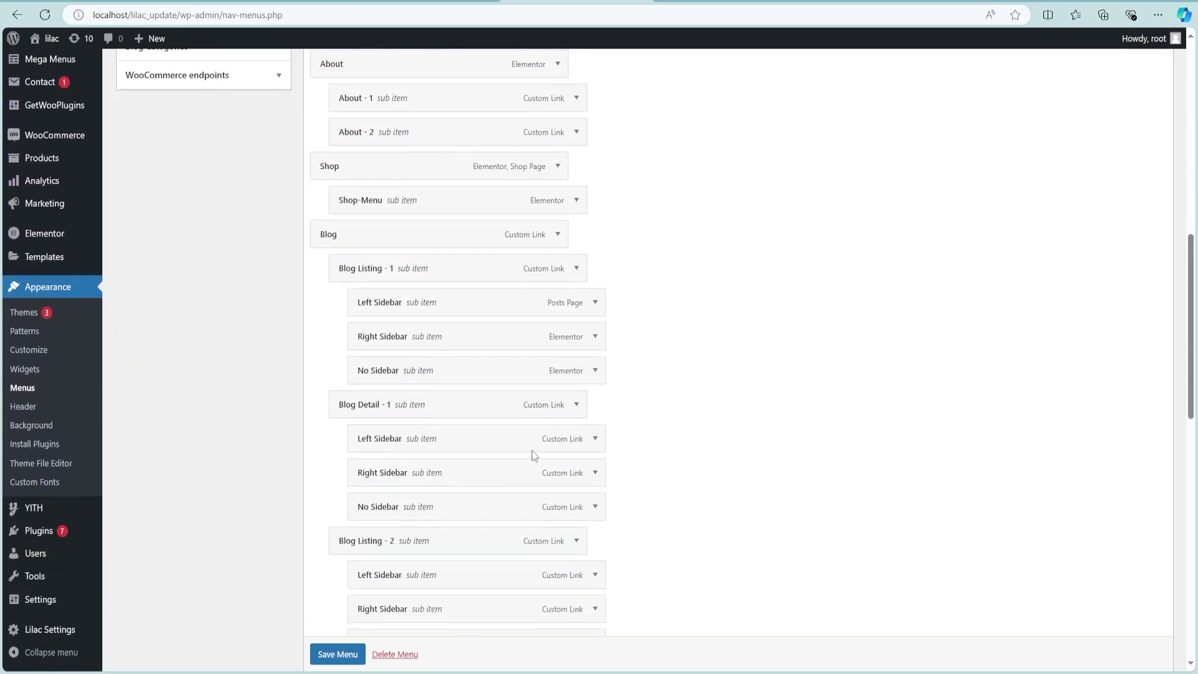
pyautogui.scroll(-15, 532, 450)
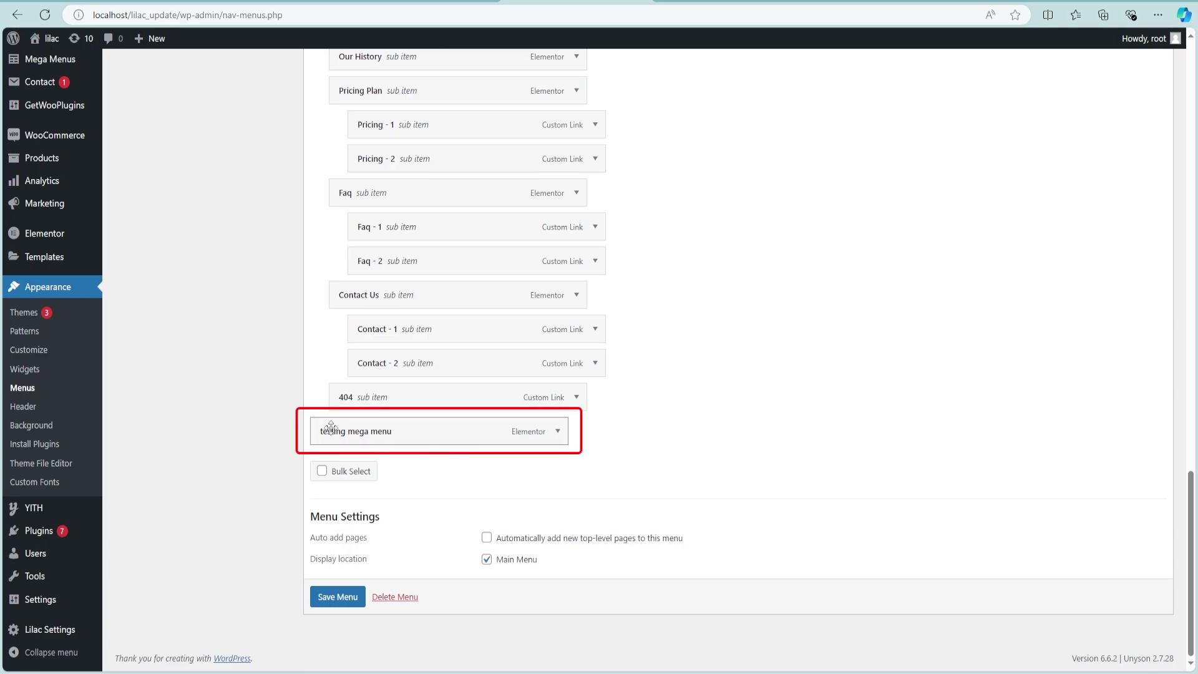
# Step: Move it to sit between Gallery and Pages, then save the Header Menu
pyautogui.moveTo(365, 432)
pyautogui.mouseDown()
pyautogui.moveTo(401, 331)
pyautogui.moveTo(389, 52)
pyautogui.moveTo(387, 91)
pyautogui.mouseUp()
pyautogui.scroll(3, 709, 393)
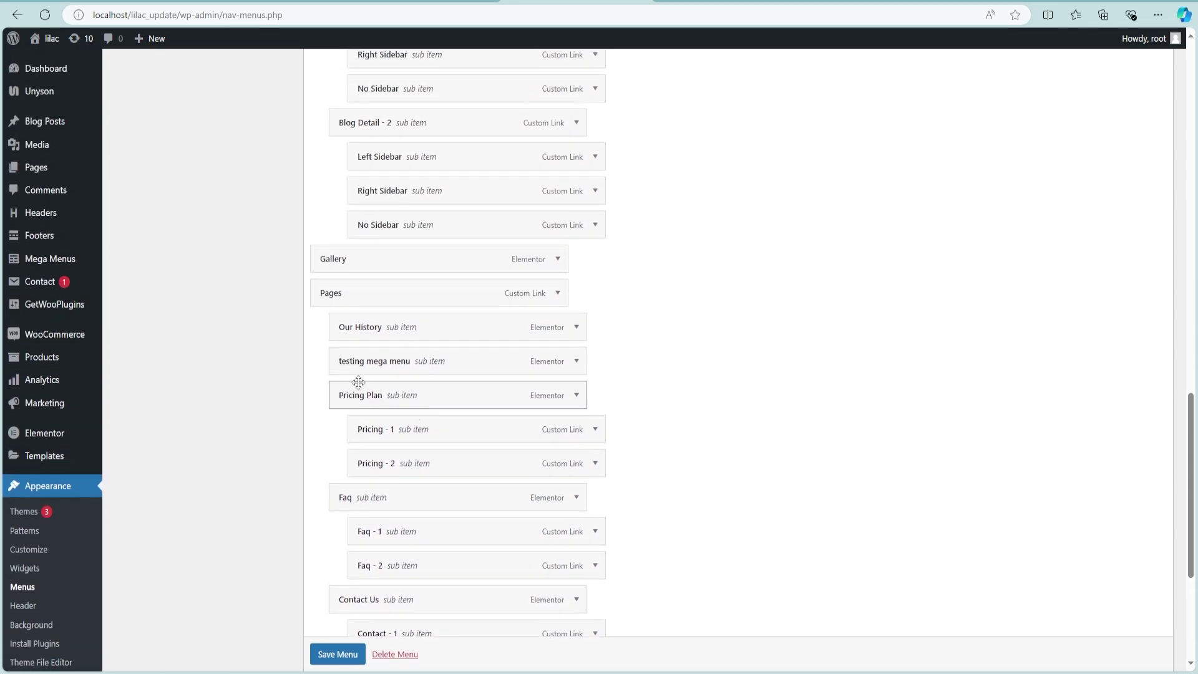
pyautogui.moveTo(369, 363)
pyautogui.mouseDown()
pyautogui.moveTo(342, 283)
pyautogui.moveTo(356, 289)
pyautogui.moveTo(348, 299)
pyautogui.mouseUp()
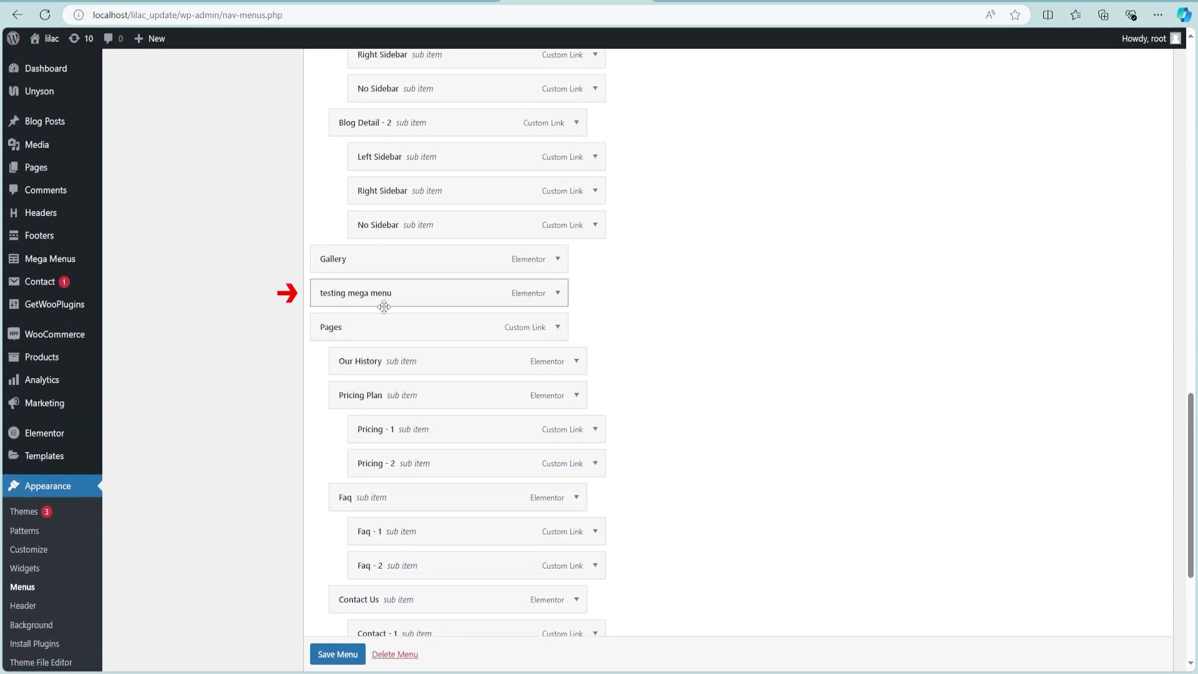
pyautogui.scroll(-1, 333, 661)
pyautogui.click(337, 653)
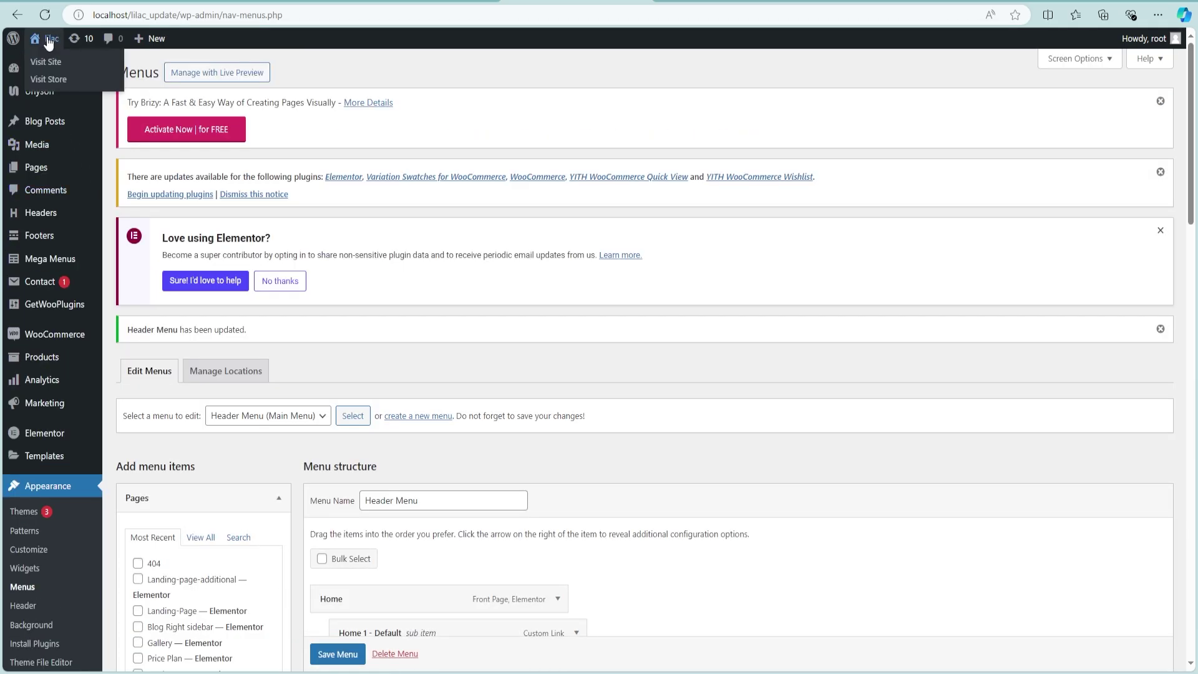
pyautogui.rightClick(48, 43)
pyautogui.press('Escape')
pyautogui.click(48, 42)
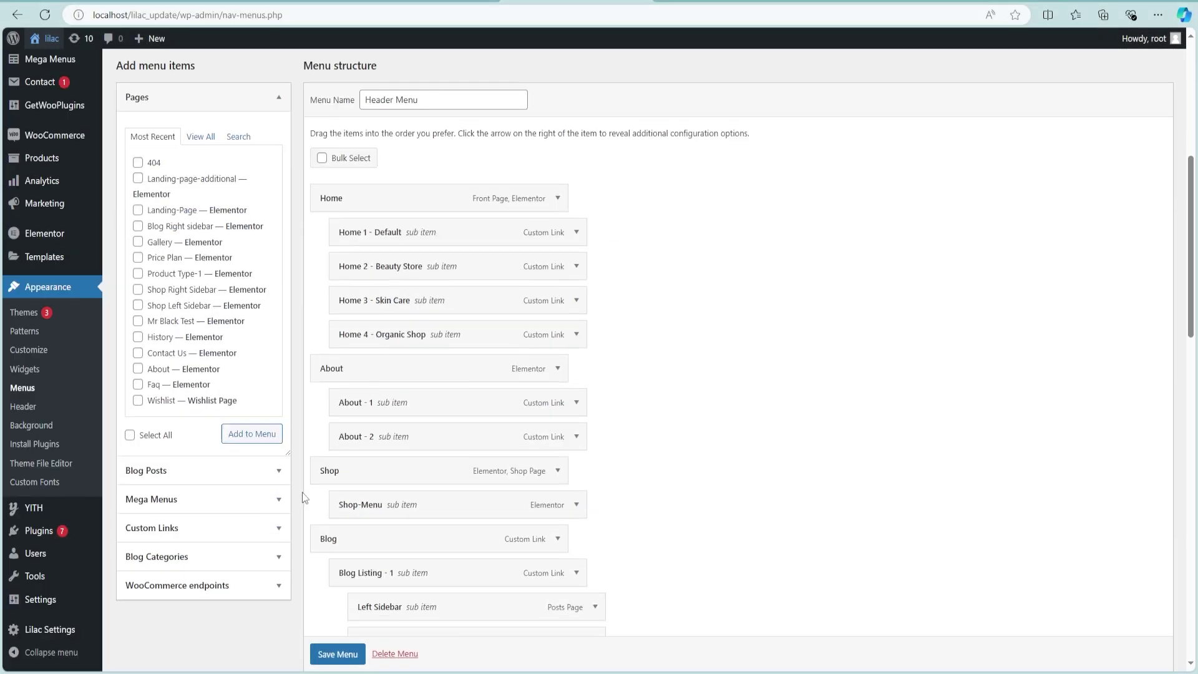
pyautogui.scroll(-5, 302, 495)
pyautogui.scroll(-2, 345, 480)
# Step: Nest 'testing mega menu' under Gallery in the Header Menu, save it, and view the live site
pyautogui.moveTo(345, 479); pyautogui.dragTo(363, 486)
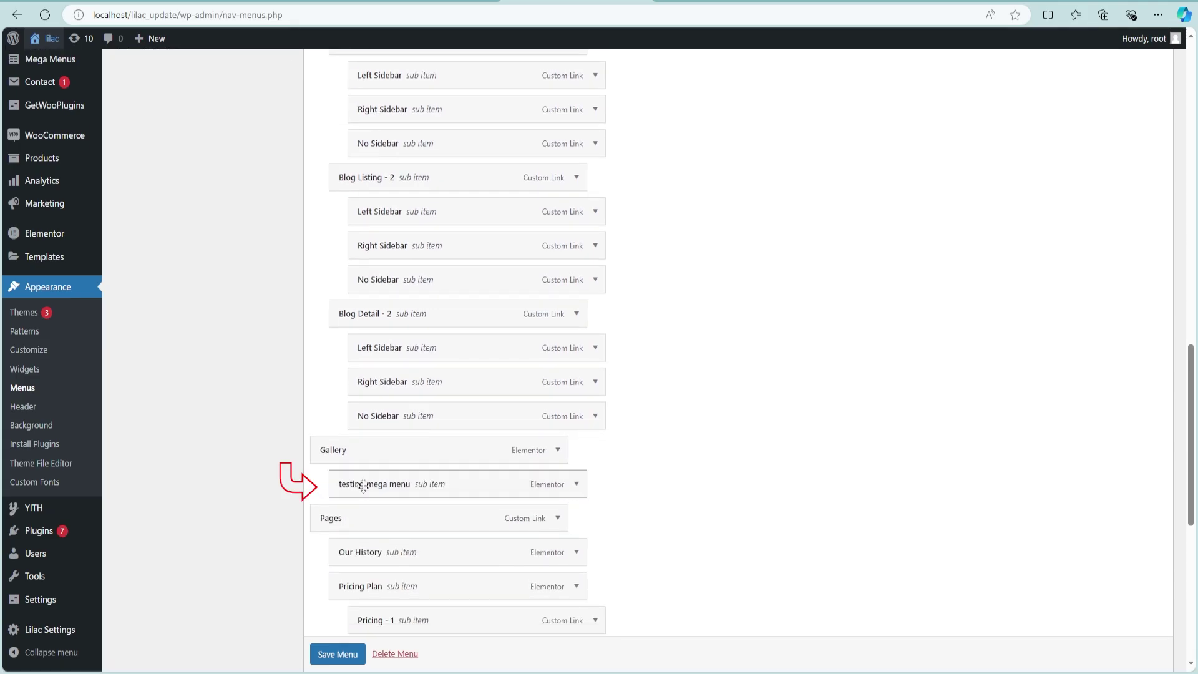
pyautogui.click(336, 654)
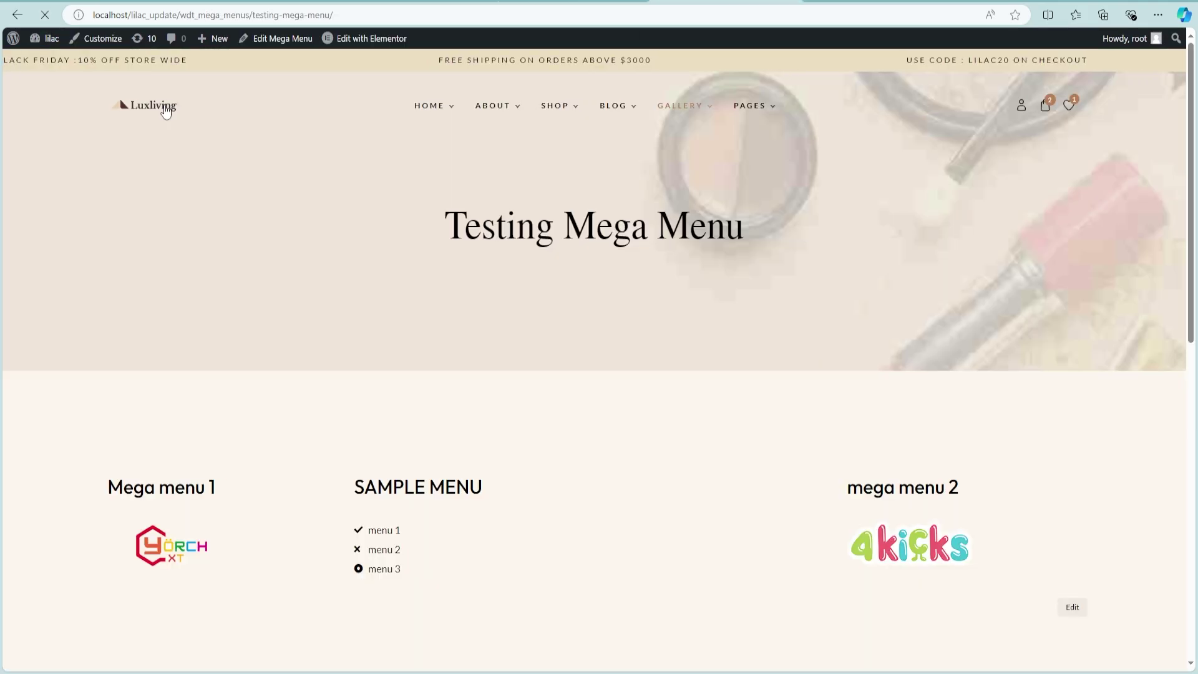
pyautogui.click(166, 112)
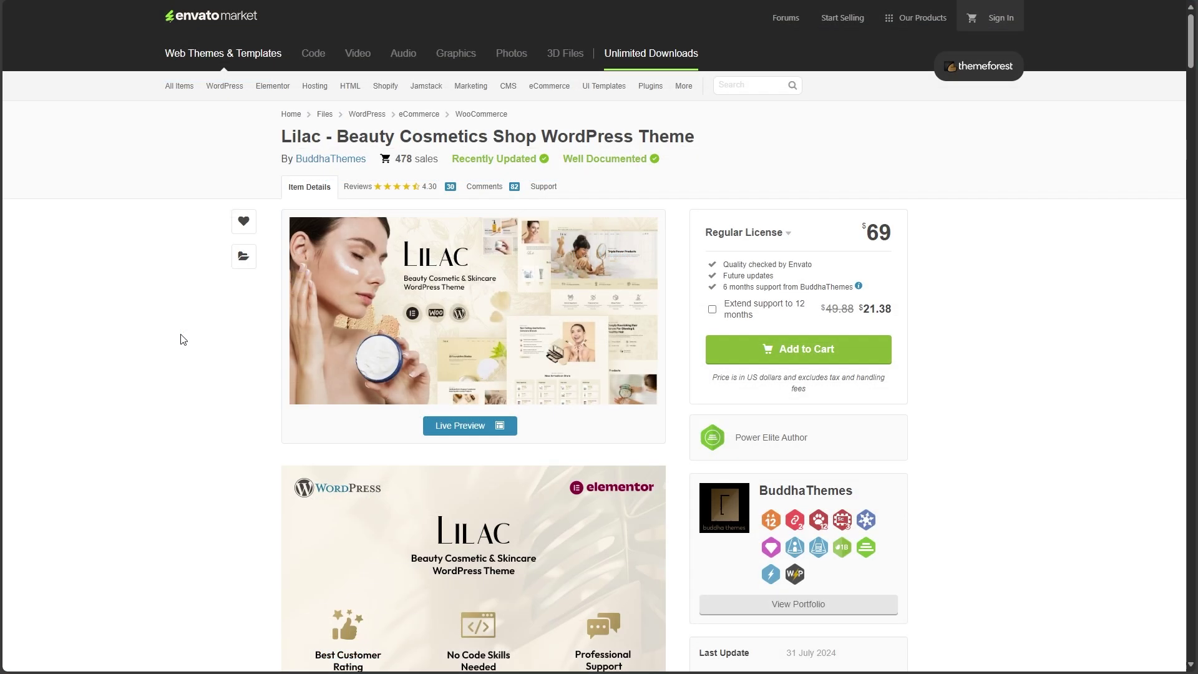
pyautogui.scroll(-1, 182, 339)
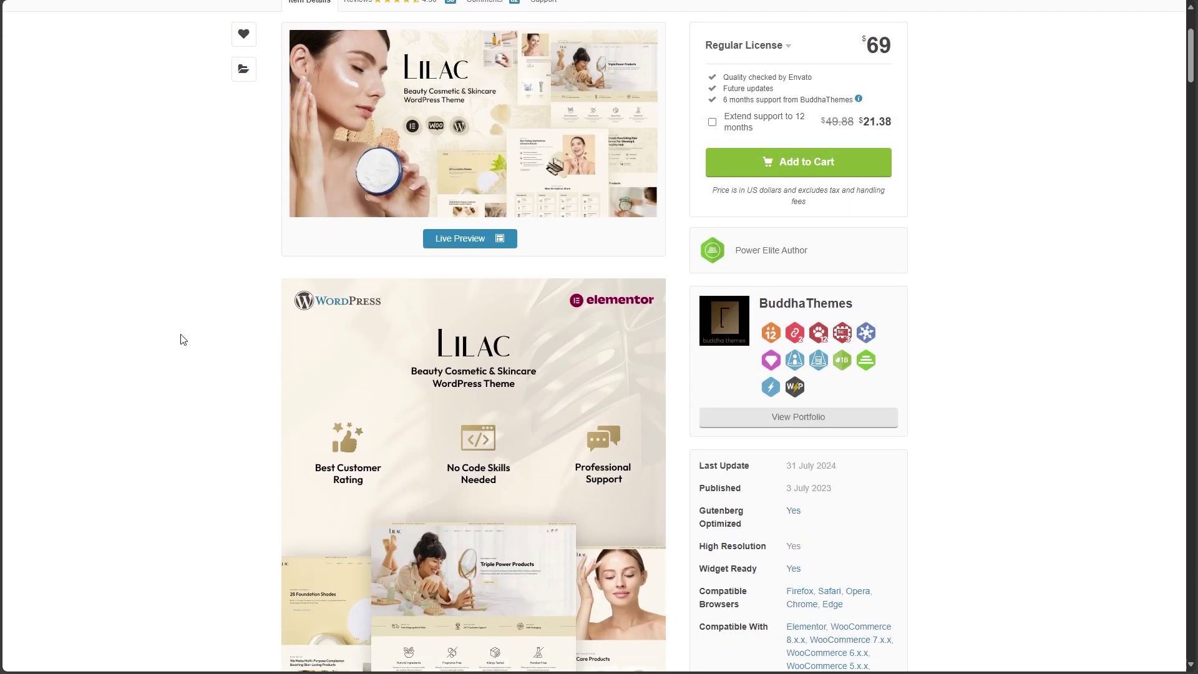